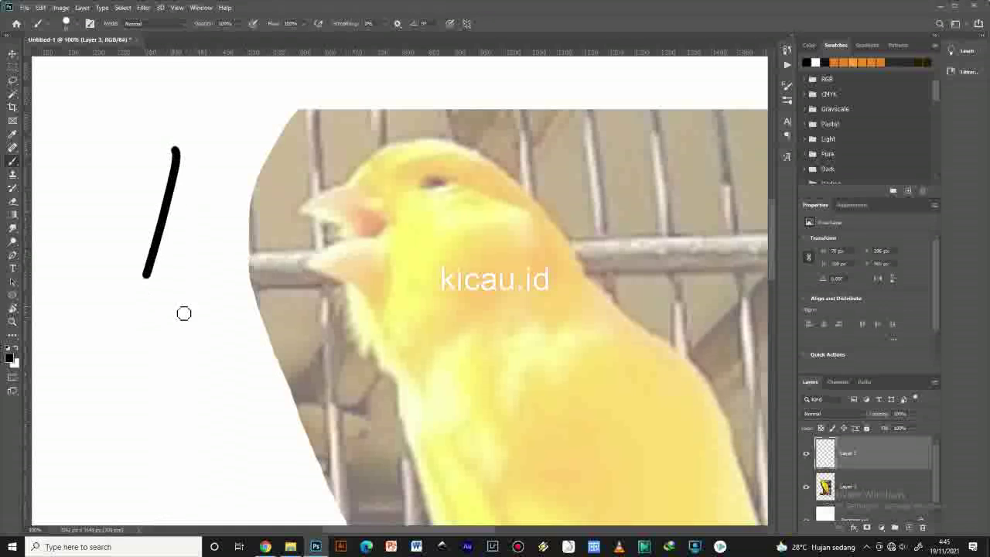
Undo the last black stroke and choose the Hard Round brush preset.
{"action": "key", "text": "ctrl+z"}
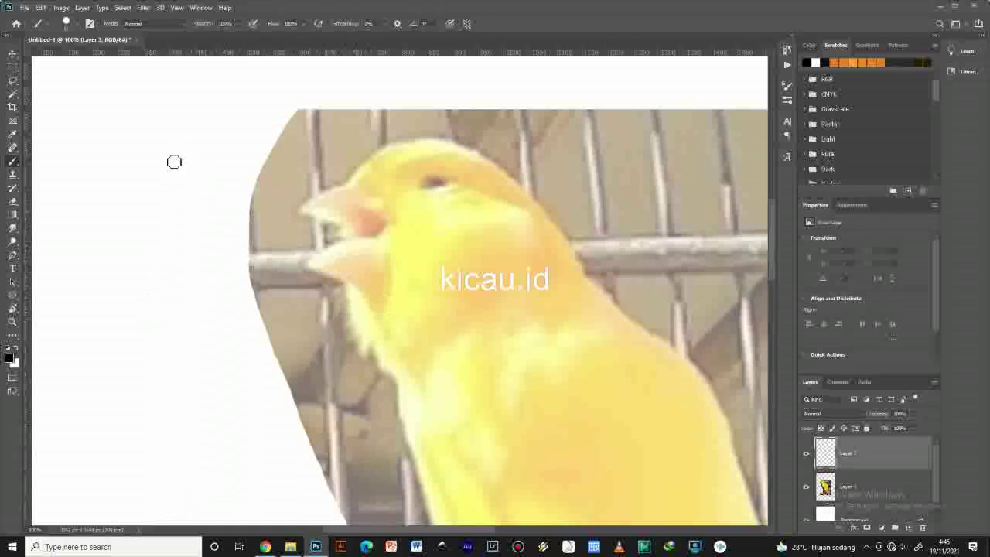
{"action": "left_click", "coordinate": [75, 25]}
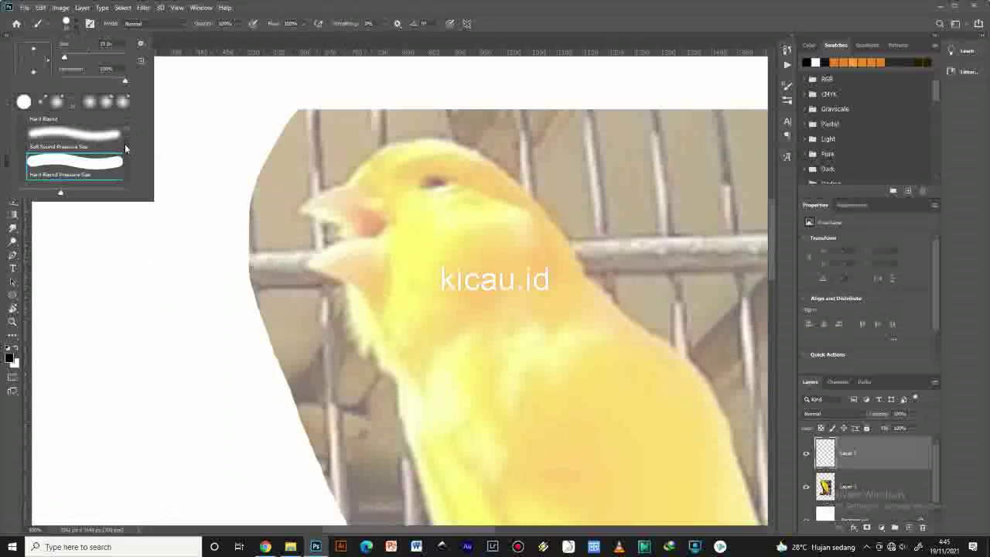
{"action": "scroll", "coordinate": [129, 127], "scroll_direction": "up", "scroll_amount": 2}
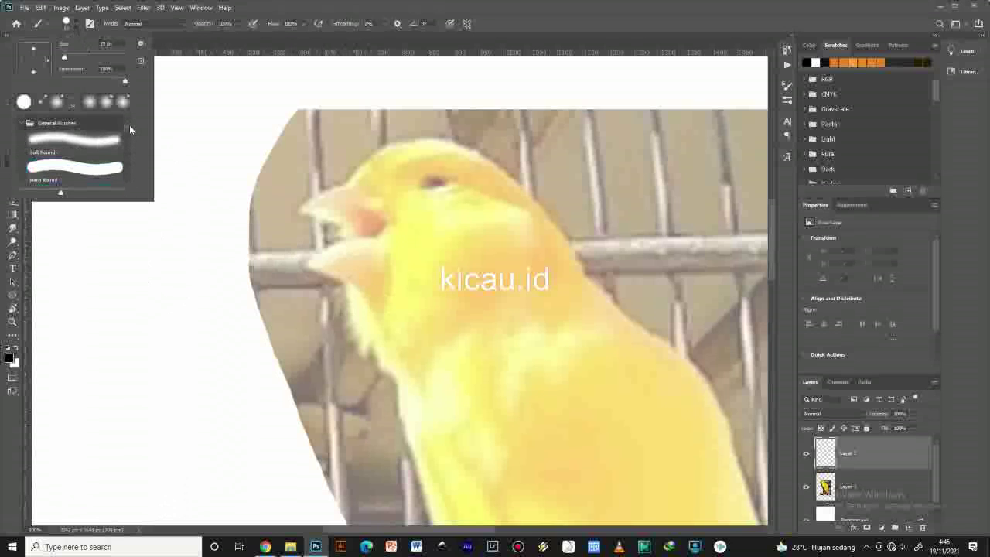
{"action": "left_click_drag", "start_coordinate": [129, 125], "coordinate": [129, 125]}
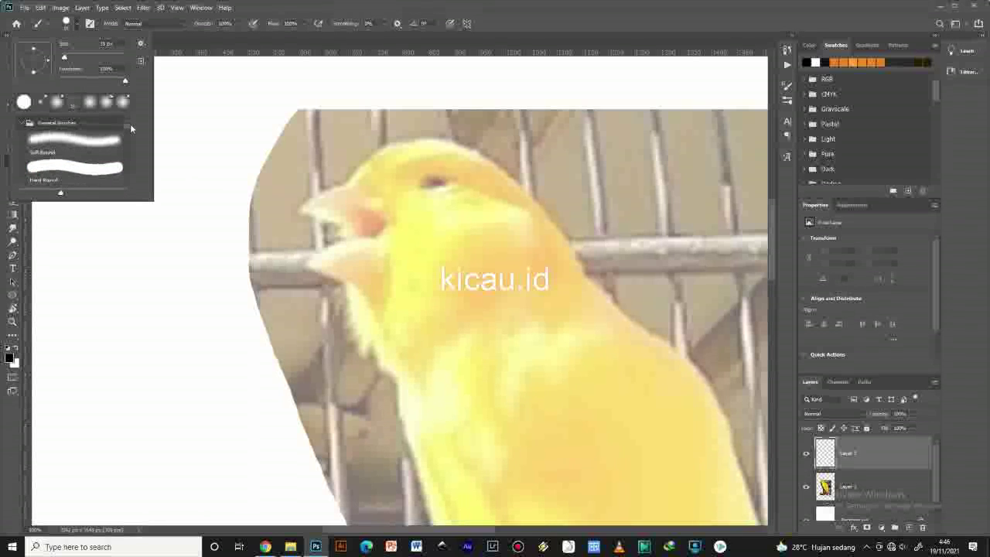
{"action": "left_click", "coordinate": [127, 177]}
{"action": "scroll", "coordinate": [129, 180], "scroll_direction": "down", "scroll_amount": 1}
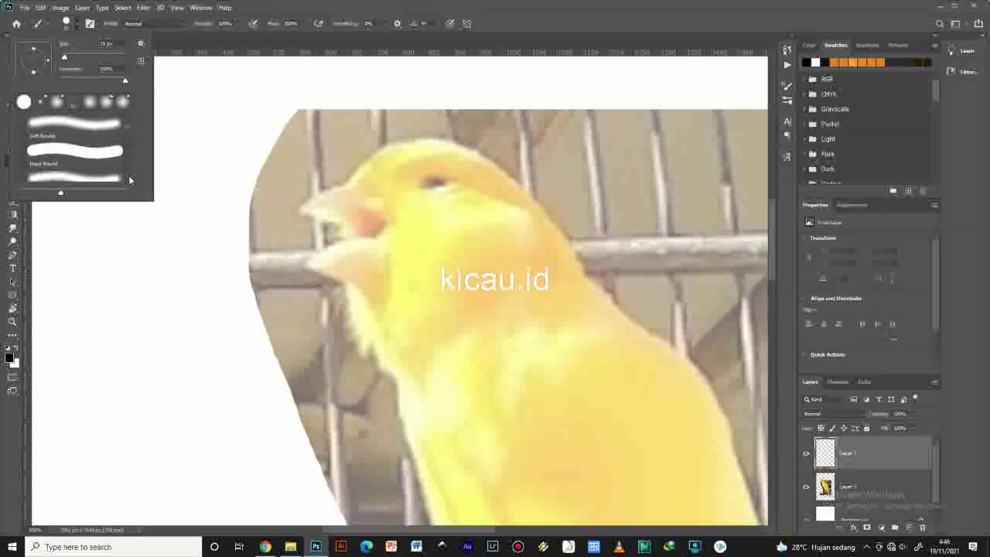
{"action": "left_click", "coordinate": [170, 248]}
Scribble freehand black test strokes with the brush on the white area beside the bird photo.
{"action": "left_click_drag", "start_coordinate": [159, 250], "coordinate": [148, 348]}
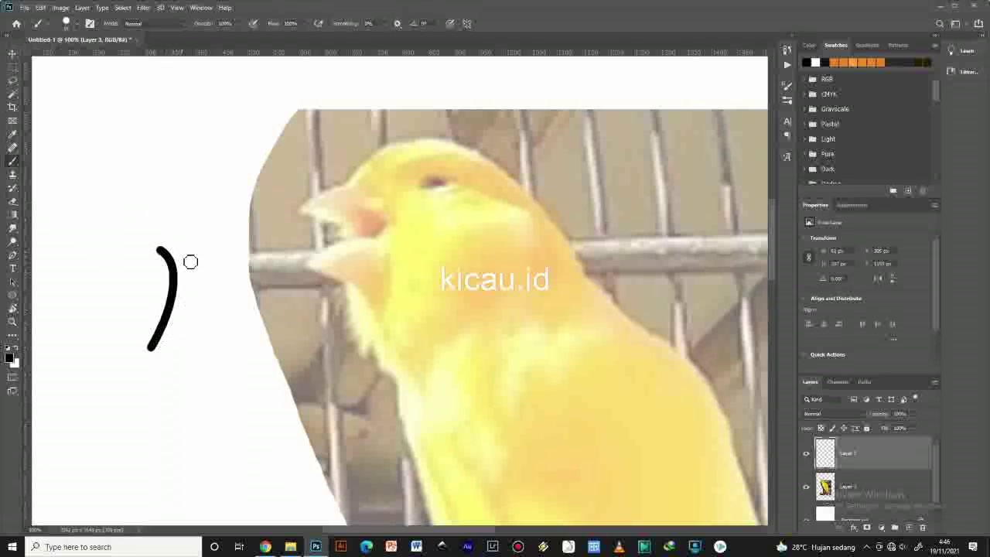
{"action": "left_click_drag", "start_coordinate": [175, 172], "coordinate": [157, 246]}
{"action": "left_click_drag", "start_coordinate": [202, 194], "coordinate": [203, 276]}
{"action": "mouse_move", "coordinate": [140, 207]}
{"action": "left_mouse_down"}
{"action": "mouse_move", "coordinate": [220, 213]}
{"action": "mouse_move", "coordinate": [176, 256]}
{"action": "mouse_move", "coordinate": [197, 251]}
{"action": "mouse_move", "coordinate": [253, 379]}
{"action": "mouse_move", "coordinate": [163, 319]}
{"action": "mouse_move", "coordinate": [164, 282]}
{"action": "left_mouse_up"}
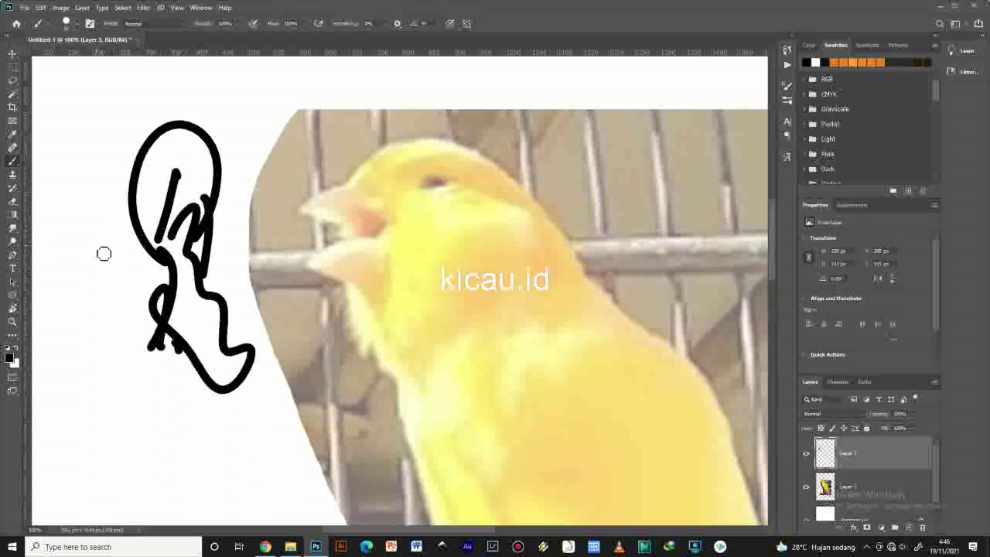
{"action": "mouse_move", "coordinate": [96, 208]}
{"action": "left_mouse_down"}
{"action": "mouse_move", "coordinate": [126, 307]}
{"action": "mouse_move", "coordinate": [116, 348]}
{"action": "mouse_move", "coordinate": [165, 382]}
{"action": "mouse_move", "coordinate": [224, 447]}
{"action": "left_mouse_up"}
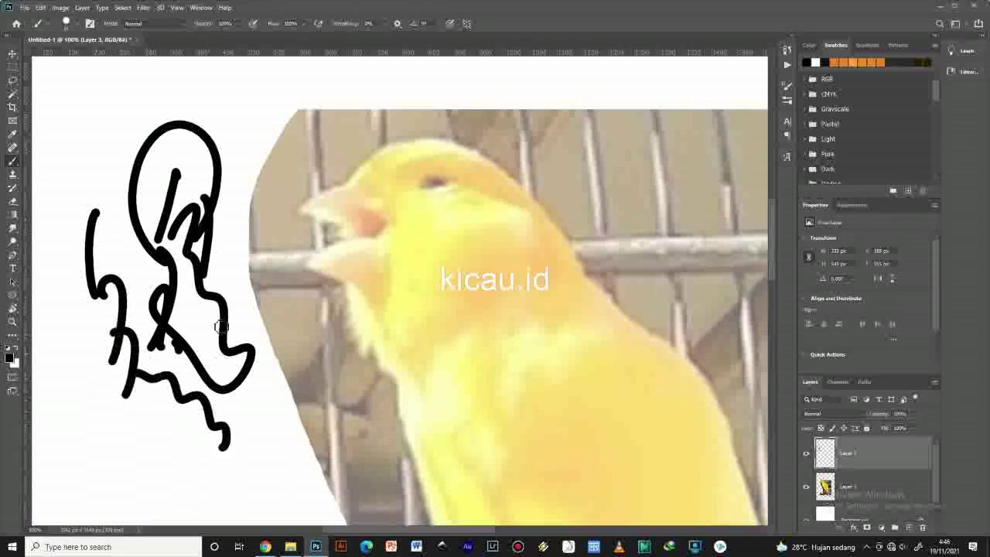
{"action": "left_click_drag", "start_coordinate": [191, 174], "coordinate": [262, 146]}
{"action": "left_click_drag", "start_coordinate": [321, 129], "coordinate": [350, 115]}
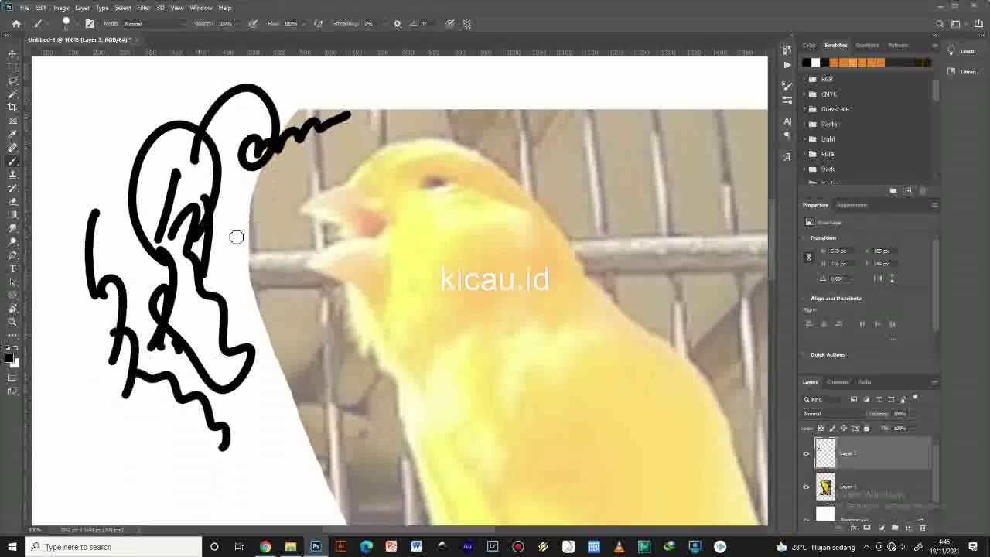
{"action": "mouse_move", "coordinate": [237, 235]}
{"action": "left_mouse_down"}
{"action": "mouse_move", "coordinate": [255, 333]}
{"action": "mouse_move", "coordinate": [274, 354]}
{"action": "left_mouse_up"}
Delete the scribbled layer and add a new empty layer above the bird photo.
{"action": "scroll", "coordinate": [919, 477], "scroll_direction": "down", "scroll_amount": 2}
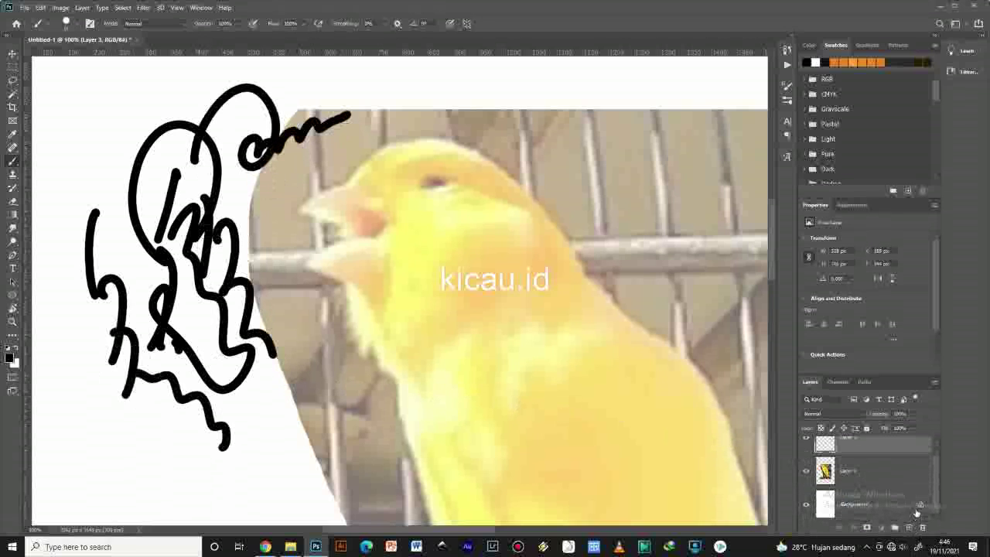
{"action": "key", "text": "Delete"}
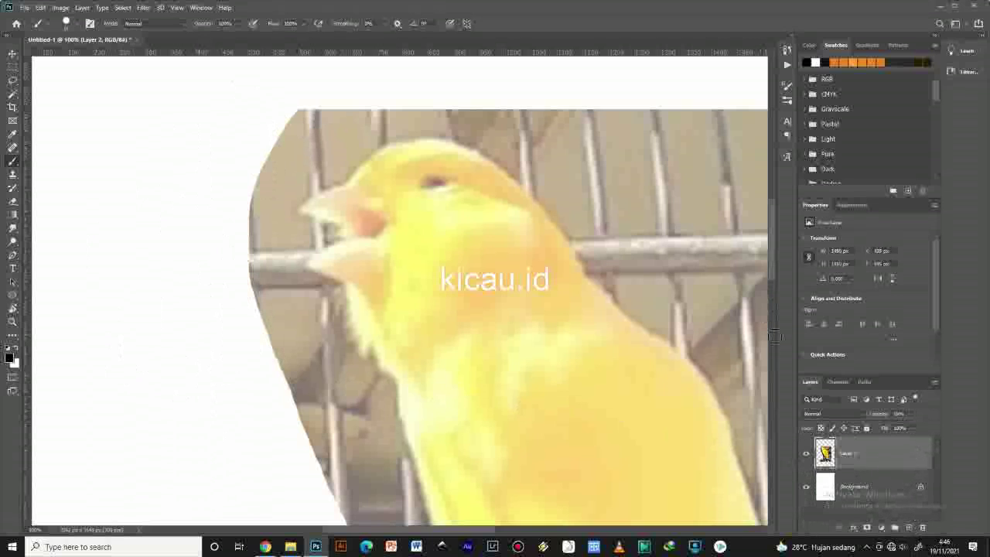
{"action": "left_click", "coordinate": [908, 527]}
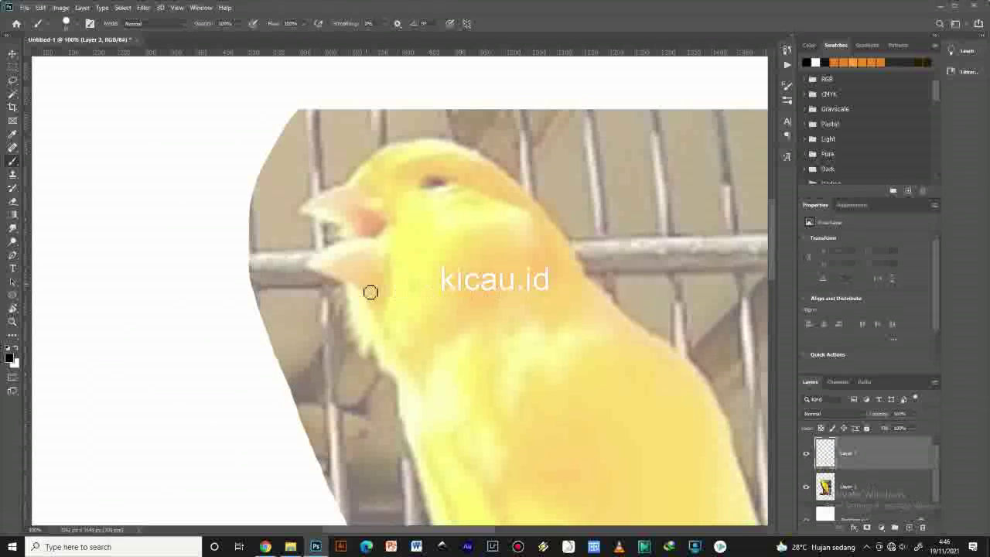
Try test strokes with the Hard Round and Soft Round brushes beside the bird and undo them.
{"action": "left_click_drag", "start_coordinate": [147, 173], "coordinate": [161, 277]}
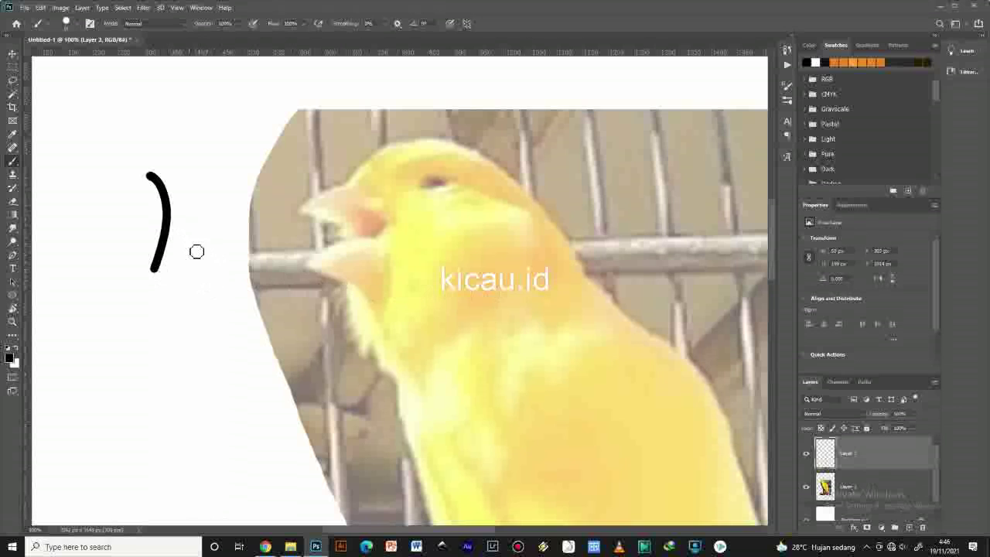
{"action": "key", "text": "ctrl+z"}
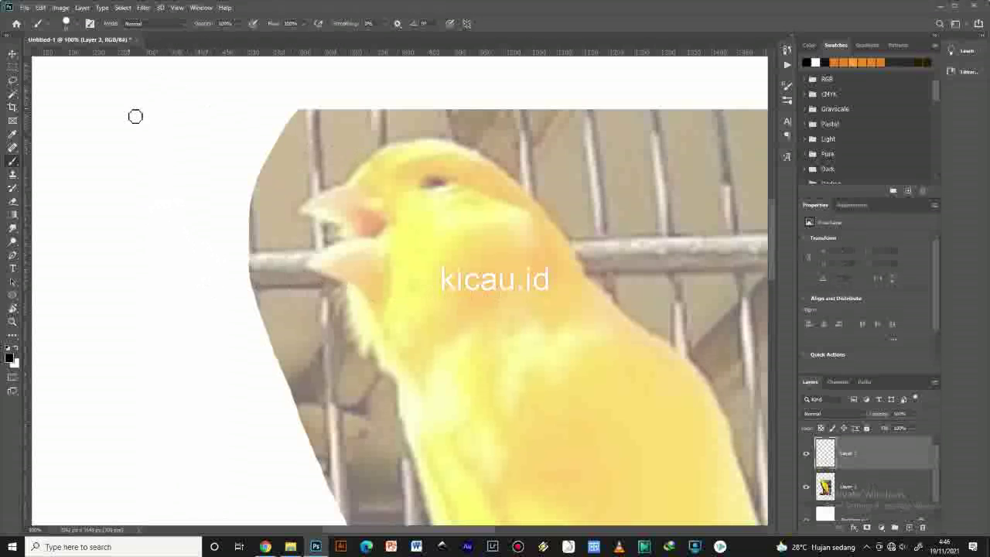
{"action": "left_click", "coordinate": [76, 28]}
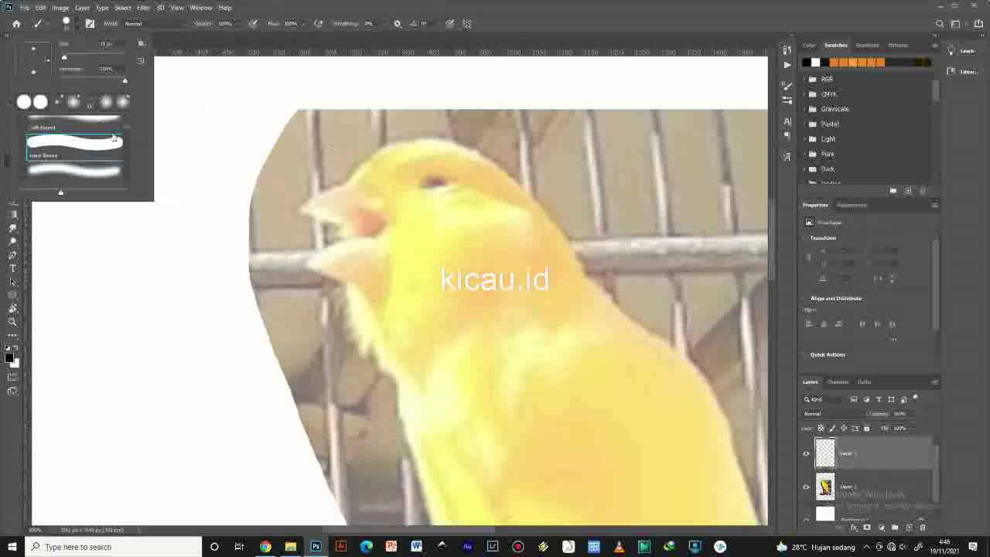
{"action": "scroll", "coordinate": [126, 125], "scroll_direction": "up", "scroll_amount": 1}
{"action": "left_click", "coordinate": [74, 140]}
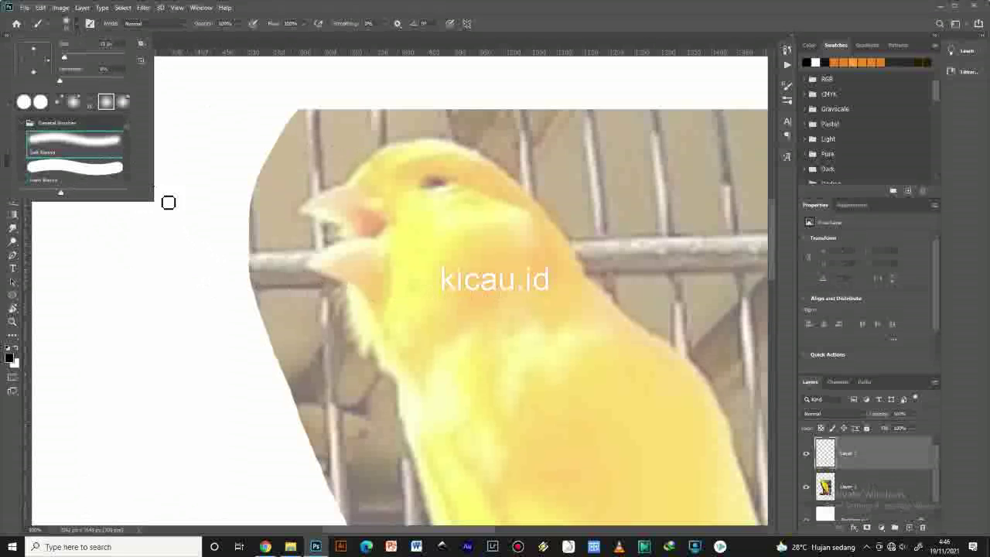
{"action": "left_click", "coordinate": [197, 268]}
{"action": "left_click_drag", "start_coordinate": [190, 241], "coordinate": [179, 300]}
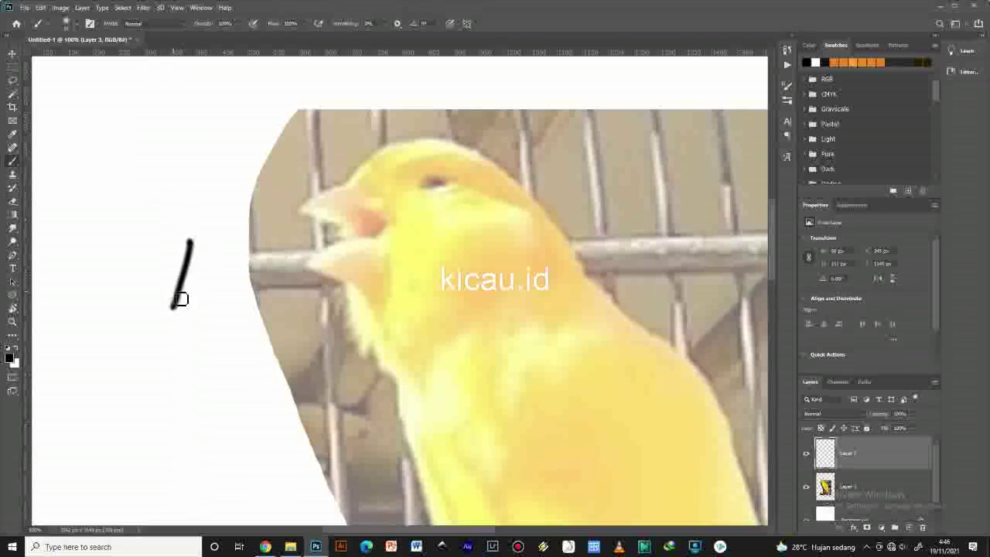
{"action": "left_click_drag", "start_coordinate": [182, 265], "coordinate": [215, 334]}
{"action": "key", "text": "ctrl+z"}
{"action": "key", "text": "ctrl+z"}
{"action": "key", "text": "ctrl+z"}
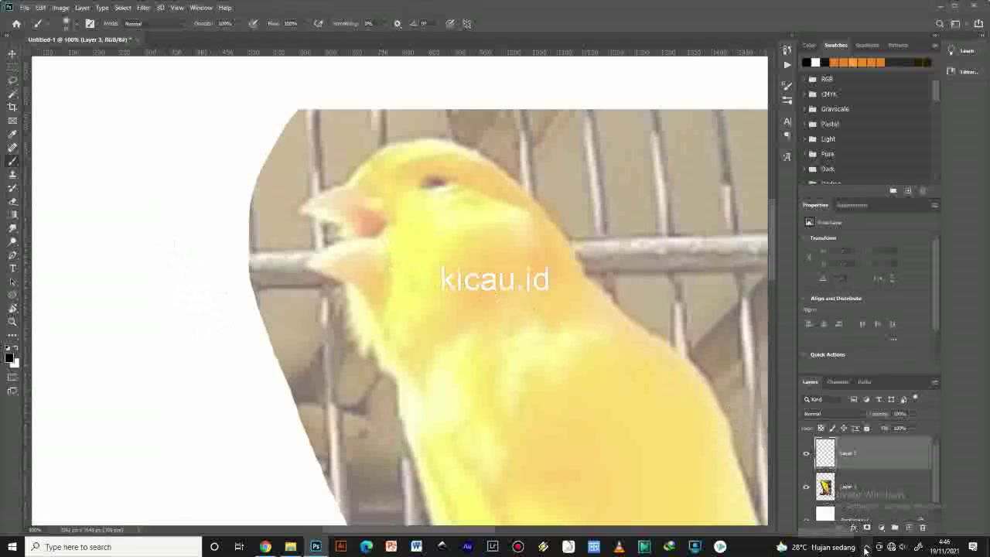
Try another brush stroke on the blank area beside the bird and undo the test strokes.
{"action": "left_click", "coordinate": [866, 546]}
{"action": "right_click", "coordinate": [877, 532]}
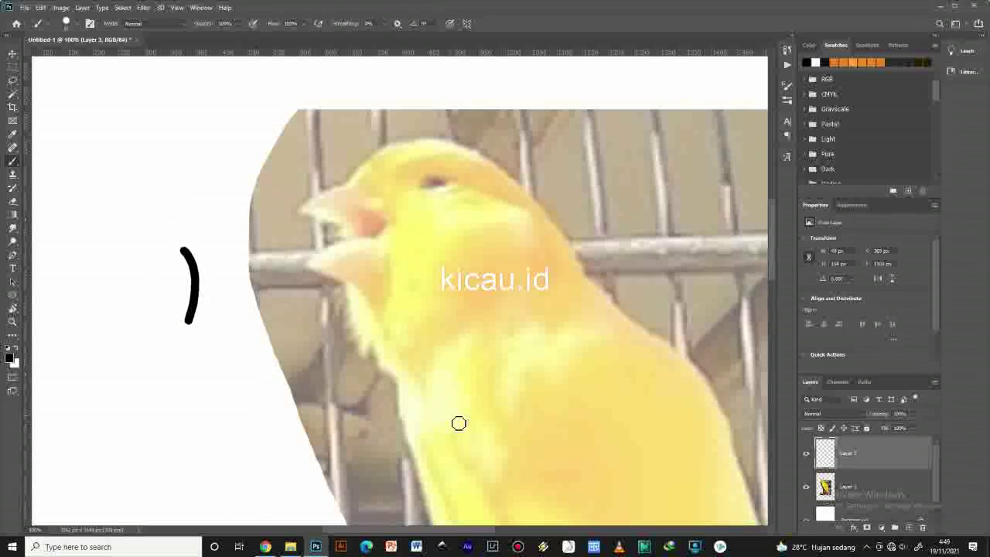
{"action": "left_click_drag", "start_coordinate": [132, 191], "coordinate": [138, 247]}
{"action": "key", "text": "ctrl+z"}
{"action": "key", "text": "ctrl+z"}
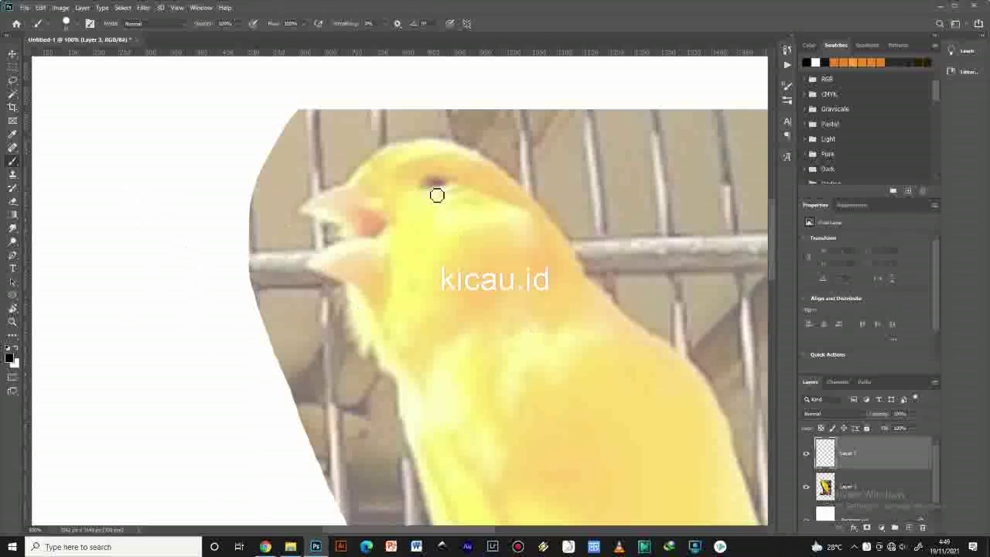
Trace the bird's eye, open beak with shading lines, and a smooth head-to-back outline in black over the photo.
{"action": "left_click_drag", "start_coordinate": [421, 187], "coordinate": [458, 181]}
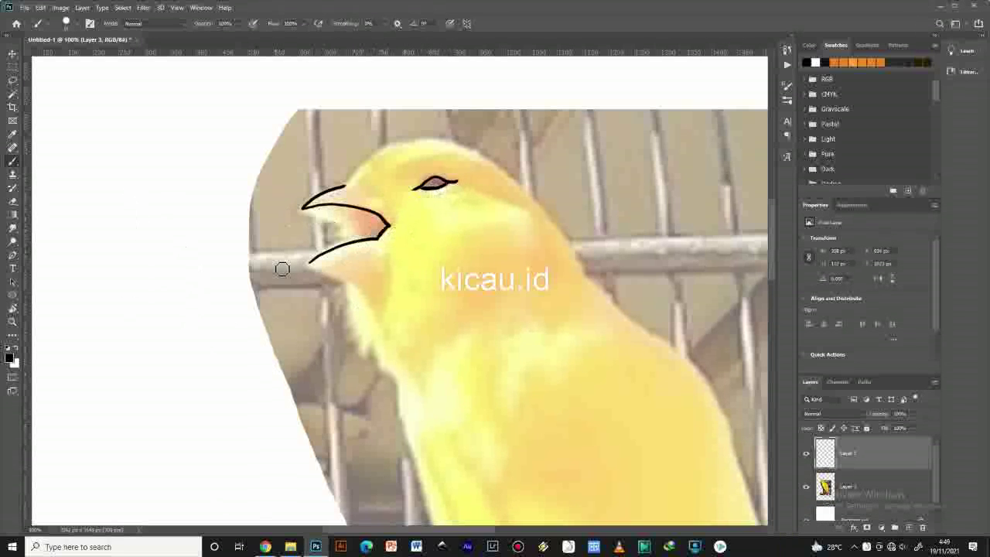
{"action": "left_click_drag", "start_coordinate": [321, 272], "coordinate": [367, 286]}
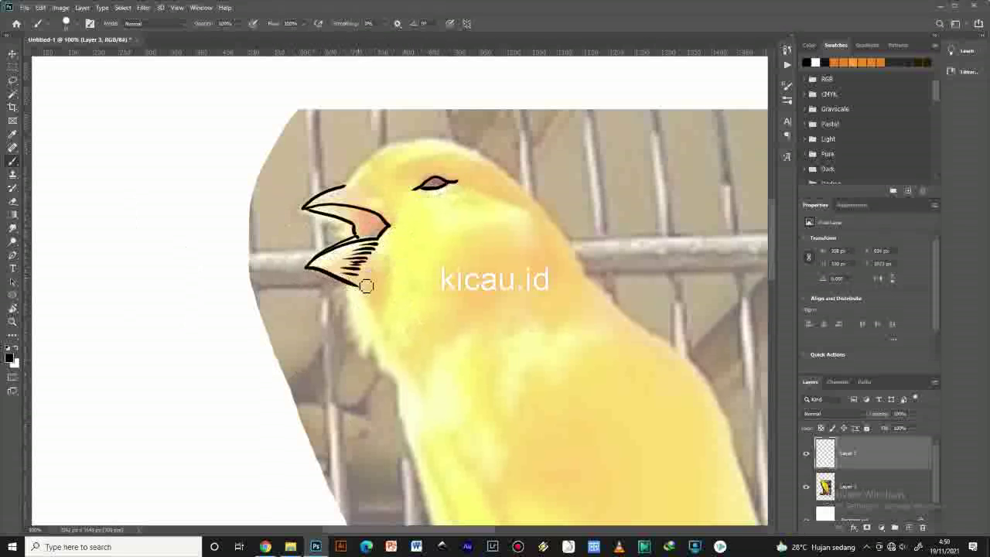
{"action": "mouse_move", "coordinate": [348, 184]}
{"action": "left_mouse_down"}
{"action": "mouse_move", "coordinate": [500, 168]}
{"action": "mouse_move", "coordinate": [641, 331]}
{"action": "left_mouse_up"}
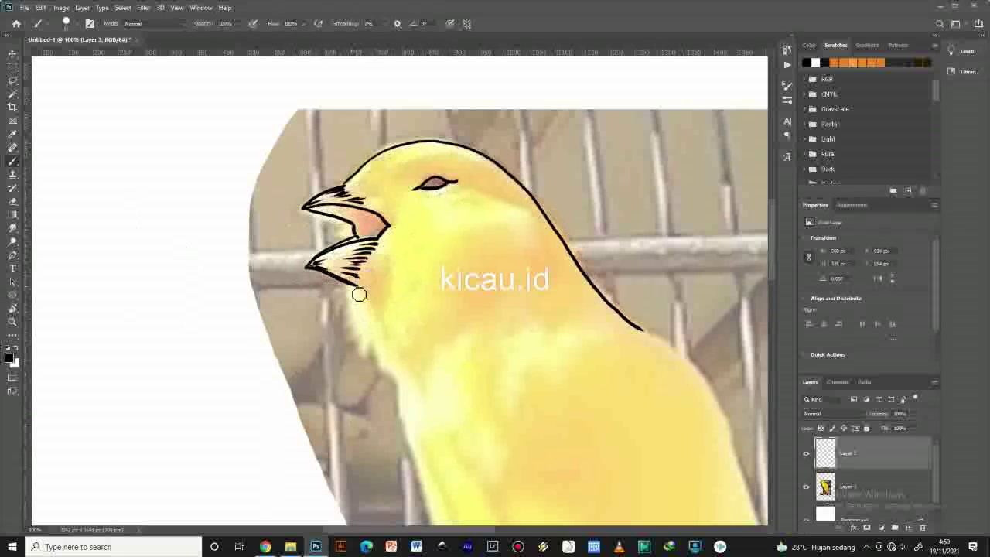
Outline the throat and breast below the beak with short jagged feather strokes in black.
{"action": "left_click_drag", "start_coordinate": [352, 288], "coordinate": [350, 313]}
{"action": "left_click_drag", "start_coordinate": [394, 370], "coordinate": [398, 401]}
{"action": "scroll", "coordinate": [467, 407], "scroll_direction": "down", "scroll_amount": 4}
{"action": "left_click_drag", "start_coordinate": [400, 160], "coordinate": [404, 201]}
{"action": "left_click_drag", "start_coordinate": [405, 194], "coordinate": [415, 229]}
{"action": "left_click_drag", "start_coordinate": [415, 219], "coordinate": [452, 351]}
{"action": "left_click_drag", "start_coordinate": [590, 132], "coordinate": [507, 388]}
Erase the smooth head-to-back outline with the Eraser tool.
{"action": "key", "text": "e"}
{"action": "left_click", "coordinate": [75, 23]}
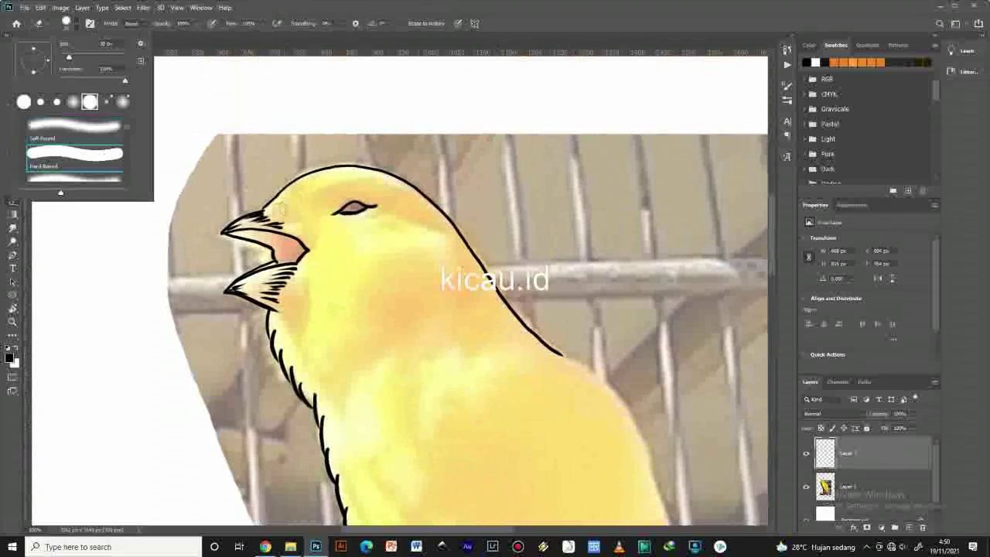
{"action": "left_click_drag", "start_coordinate": [267, 214], "coordinate": [563, 357]}
Redraw the outline of the head, nape and upper back with short jagged feather strokes.
{"action": "key", "text": "r"}
{"action": "left_click_drag", "start_coordinate": [620, 407], "coordinate": [646, 251]}
{"action": "left_click_drag", "start_coordinate": [363, 300], "coordinate": [461, 357]}
{"action": "key", "text": "b"}
{"action": "mouse_move", "coordinate": [339, 364]}
{"action": "left_mouse_down"}
{"action": "mouse_move", "coordinate": [336, 338]}
{"action": "mouse_move", "coordinate": [327, 348]}
{"action": "mouse_move", "coordinate": [357, 300]}
{"action": "mouse_move", "coordinate": [431, 289]}
{"action": "mouse_move", "coordinate": [365, 256]}
{"action": "mouse_move", "coordinate": [408, 261]}
{"action": "left_mouse_up"}
{"action": "key", "text": "r"}
{"action": "key", "text": "b"}
{"action": "left_click_drag", "start_coordinate": [402, 277], "coordinate": [365, 256]}
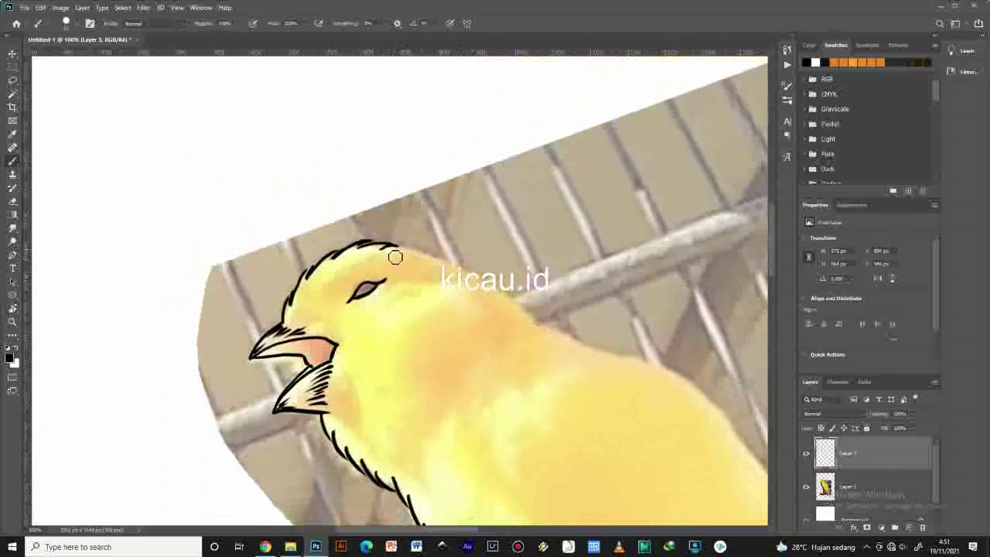
{"action": "left_click_drag", "start_coordinate": [505, 299], "coordinate": [474, 241]}
{"action": "left_click_drag", "start_coordinate": [479, 249], "coordinate": [573, 321]}
{"action": "mouse_move", "coordinate": [578, 328]}
{"action": "left_mouse_down"}
{"action": "mouse_move", "coordinate": [446, 303]}
{"action": "mouse_move", "coordinate": [509, 345]}
{"action": "left_mouse_up"}
{"action": "left_click_drag", "start_coordinate": [399, 388], "coordinate": [487, 263]}
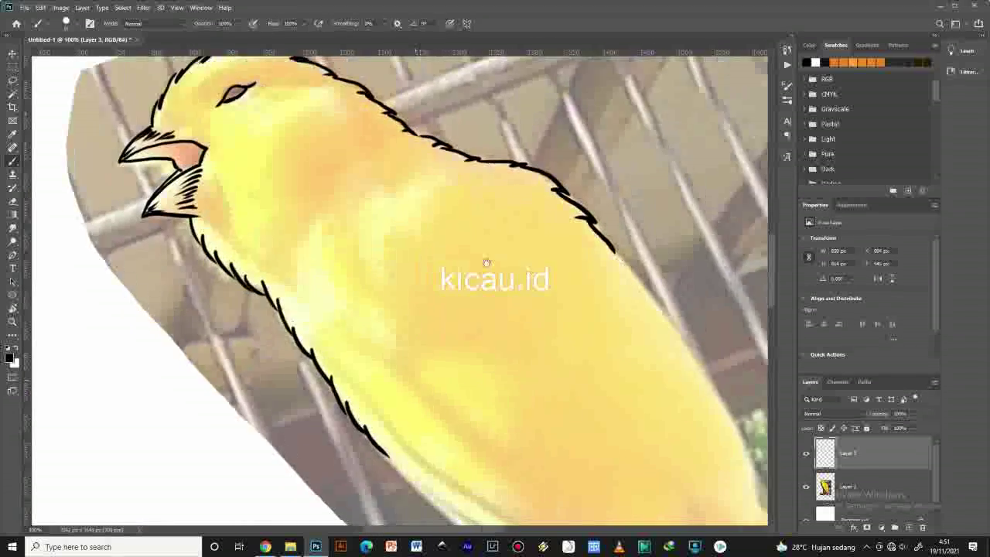
Draw the folded wing with its curved shoulder, feathered front edge, back edge and pointed tip.
{"action": "key", "text": "ctrl+minus"}
{"action": "key", "text": "ctrl+minus"}
{"action": "left_click", "coordinate": [807, 486]}
{"action": "left_click", "coordinate": [807, 486]}
{"action": "left_click_drag", "start_coordinate": [372, 241], "coordinate": [384, 290]}
{"action": "left_click_drag", "start_coordinate": [364, 246], "coordinate": [419, 328]}
{"action": "left_click_drag", "start_coordinate": [406, 299], "coordinate": [448, 353]}
{"action": "left_click_drag", "start_coordinate": [434, 326], "coordinate": [481, 379]}
{"action": "left_click_drag", "start_coordinate": [461, 354], "coordinate": [505, 406]}
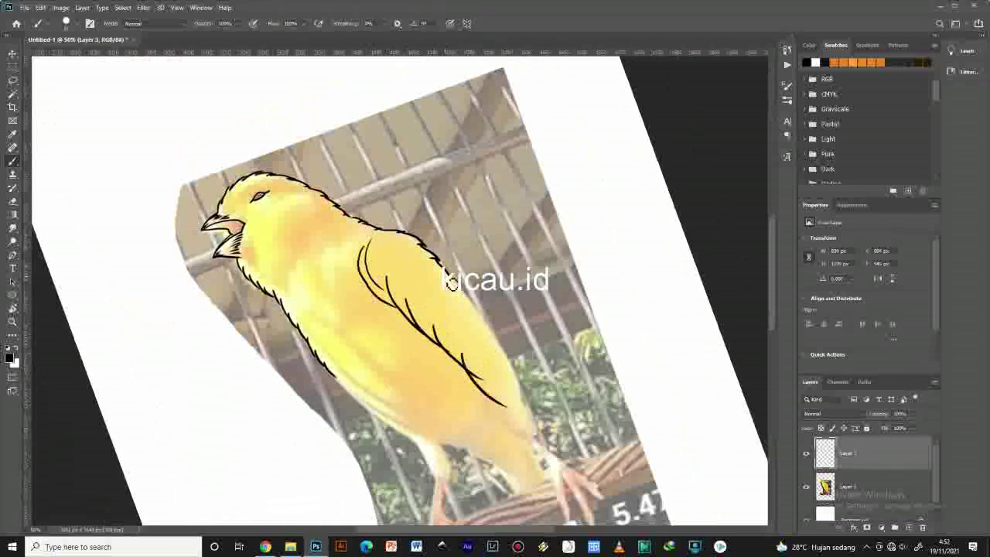
{"action": "left_click_drag", "start_coordinate": [447, 272], "coordinate": [537, 419]}
{"action": "left_click_drag", "start_coordinate": [467, 370], "coordinate": [537, 420]}
Continue the feathered outline along the belly to the top of the front leg.
{"action": "left_click_drag", "start_coordinate": [371, 402], "coordinate": [399, 323]}
{"action": "left_click_drag", "start_coordinate": [359, 291], "coordinate": [433, 354]}
{"action": "left_click_drag", "start_coordinate": [422, 346], "coordinate": [481, 363]}
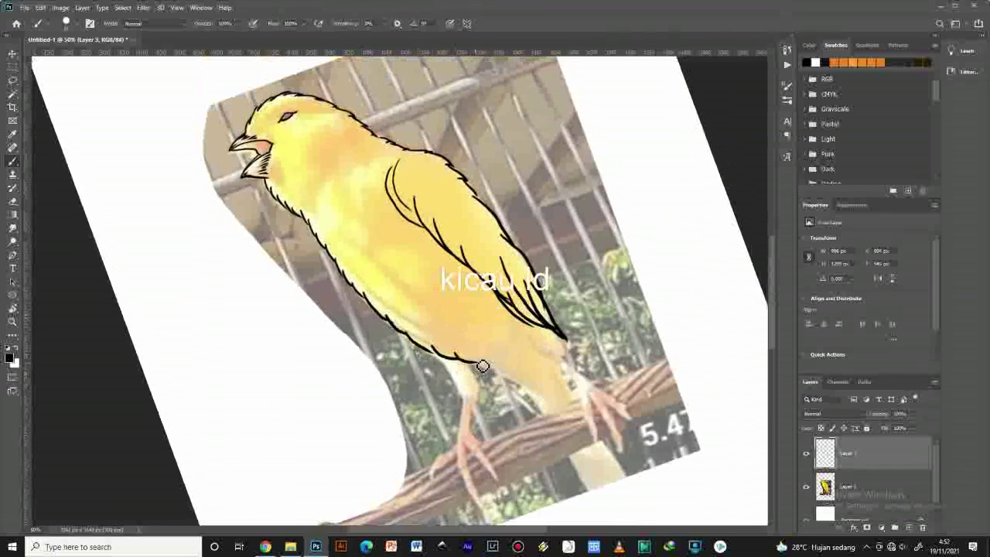
Outline the bird's legs and clawed toes on the branch in black.
{"action": "scroll", "coordinate": [476, 408], "scroll_direction": "right", "scroll_amount": 3}
{"action": "mouse_move", "coordinate": [356, 331]}
{"action": "left_mouse_down"}
{"action": "mouse_move", "coordinate": [456, 407]}
{"action": "mouse_move", "coordinate": [541, 304]}
{"action": "left_mouse_up"}
{"action": "mouse_move", "coordinate": [418, 309]}
{"action": "left_mouse_down"}
{"action": "mouse_move", "coordinate": [414, 348]}
{"action": "mouse_move", "coordinate": [443, 396]}
{"action": "left_mouse_up"}
{"action": "left_click_drag", "start_coordinate": [409, 351], "coordinate": [443, 396]}
{"action": "mouse_move", "coordinate": [409, 355]}
{"action": "left_mouse_down"}
{"action": "mouse_move", "coordinate": [443, 399]}
{"action": "mouse_move", "coordinate": [419, 413]}
{"action": "mouse_move", "coordinate": [398, 368]}
{"action": "mouse_move", "coordinate": [378, 388]}
{"action": "left_mouse_up"}
Add short curved feather marks on the head, neck and breast.
{"action": "left_click_drag", "start_coordinate": [325, 147], "coordinate": [485, 428]}
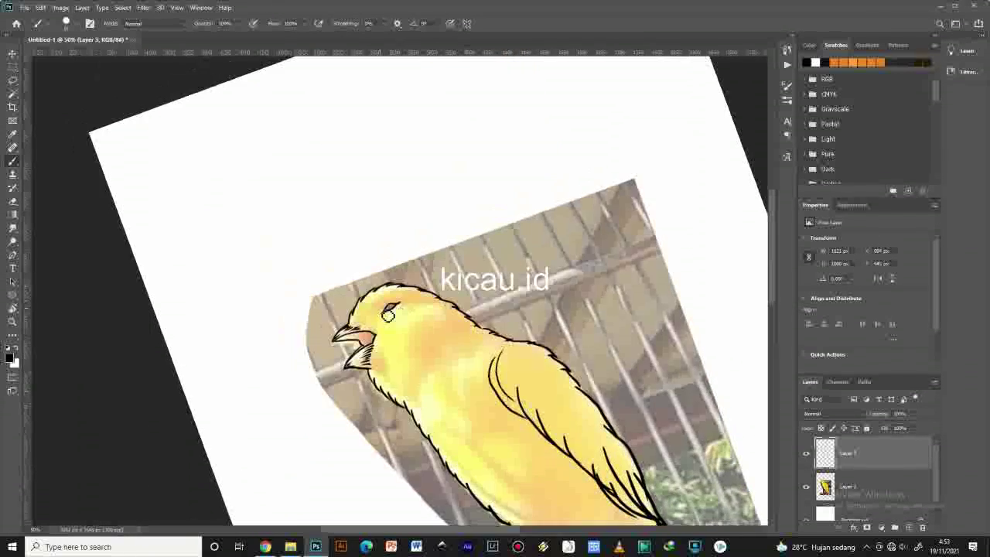
{"action": "scroll", "coordinate": [468, 376], "scroll_direction": "down", "scroll_amount": 4}
{"action": "scroll", "coordinate": [468, 375], "scroll_direction": "right", "scroll_amount": 4}
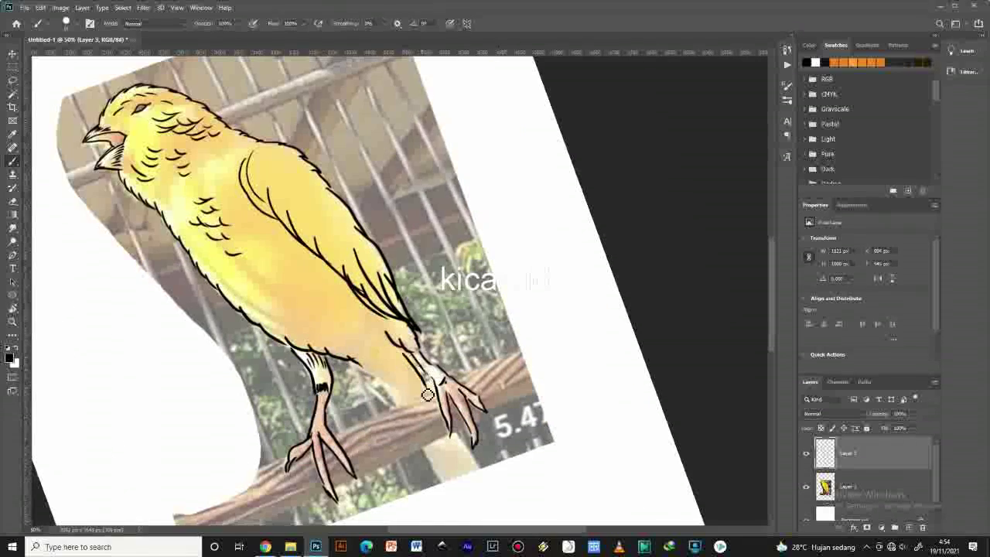
Draw the feathers and lower edge of the tail base behind the legs, above the branch.
{"action": "left_click_drag", "start_coordinate": [357, 362], "coordinate": [401, 404]}
{"action": "left_click_drag", "start_coordinate": [374, 331], "coordinate": [378, 356]}
{"action": "left_click_drag", "start_coordinate": [433, 389], "coordinate": [375, 302]}
{"action": "left_click_drag", "start_coordinate": [321, 259], "coordinate": [334, 290]}
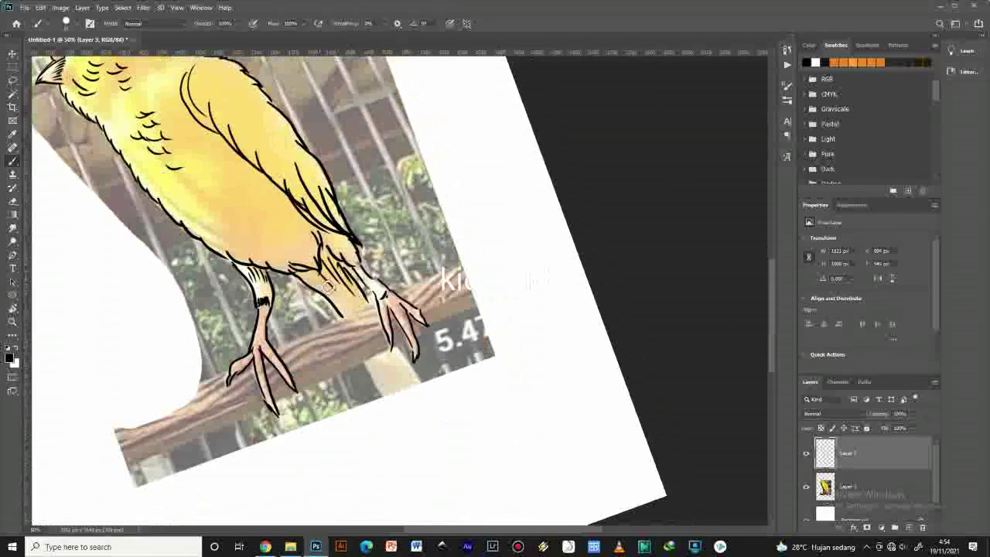
Outline the tail feathers below the branch, extending past the edge of the photo.
{"action": "left_click_drag", "start_coordinate": [417, 363], "coordinate": [400, 304]}
{"action": "left_click_drag", "start_coordinate": [377, 291], "coordinate": [422, 354]}
{"action": "mouse_move", "coordinate": [349, 300]}
{"action": "left_mouse_down"}
{"action": "mouse_move", "coordinate": [396, 366]}
{"action": "mouse_move", "coordinate": [559, 432]}
{"action": "left_mouse_up"}
Trace the branch with wavy wood-grain lines, and check the line art with the photo hidden.
{"action": "mouse_move", "coordinate": [501, 319]}
{"action": "left_mouse_down"}
{"action": "mouse_move", "coordinate": [545, 291]}
{"action": "mouse_move", "coordinate": [522, 317]}
{"action": "left_mouse_up"}
{"action": "left_click_drag", "start_coordinate": [561, 301], "coordinate": [533, 322]}
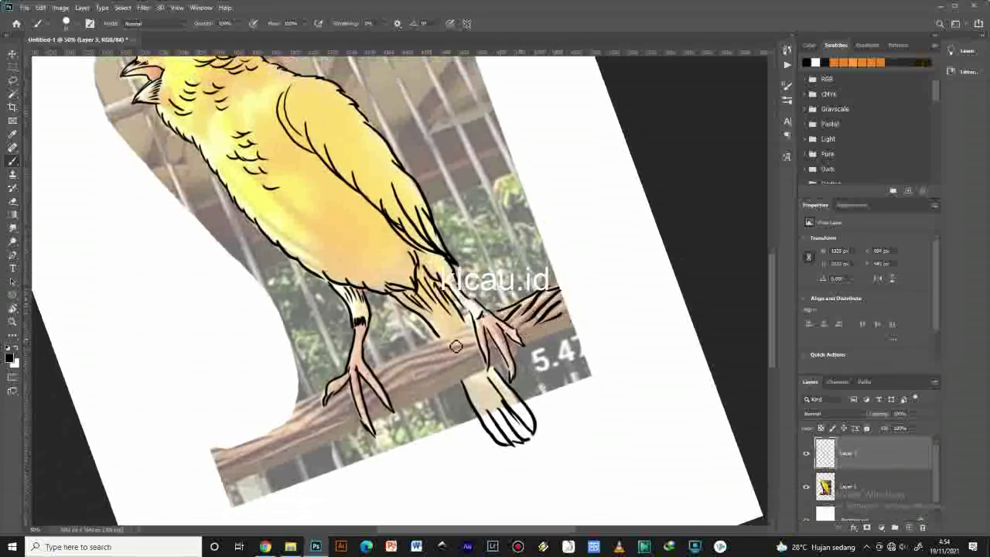
{"action": "left_click_drag", "start_coordinate": [469, 329], "coordinate": [435, 342]}
{"action": "left_click_drag", "start_coordinate": [476, 343], "coordinate": [381, 391]}
{"action": "left_click_drag", "start_coordinate": [449, 366], "coordinate": [389, 392]}
{"action": "mouse_move", "coordinate": [473, 352]}
{"action": "left_mouse_down"}
{"action": "mouse_move", "coordinate": [410, 377]}
{"action": "mouse_move", "coordinate": [442, 370]}
{"action": "left_mouse_up"}
{"action": "left_click_drag", "start_coordinate": [422, 402], "coordinate": [551, 341]}
{"action": "left_click_drag", "start_coordinate": [605, 268], "coordinate": [499, 329]}
{"action": "mouse_move", "coordinate": [468, 334]}
{"action": "left_mouse_down"}
{"action": "mouse_move", "coordinate": [394, 367]}
{"action": "mouse_move", "coordinate": [435, 349]}
{"action": "left_mouse_up"}
{"action": "mouse_move", "coordinate": [484, 344]}
{"action": "left_mouse_down"}
{"action": "mouse_move", "coordinate": [385, 399]}
{"action": "mouse_move", "coordinate": [495, 371]}
{"action": "left_mouse_up"}
{"action": "left_click_drag", "start_coordinate": [585, 420], "coordinate": [530, 475]}
{"action": "key", "text": "ctrl+minus"}
{"action": "key", "text": "ctrl+minus"}
{"action": "left_click", "coordinate": [805, 487]}
{"action": "left_click", "coordinate": [806, 486]}
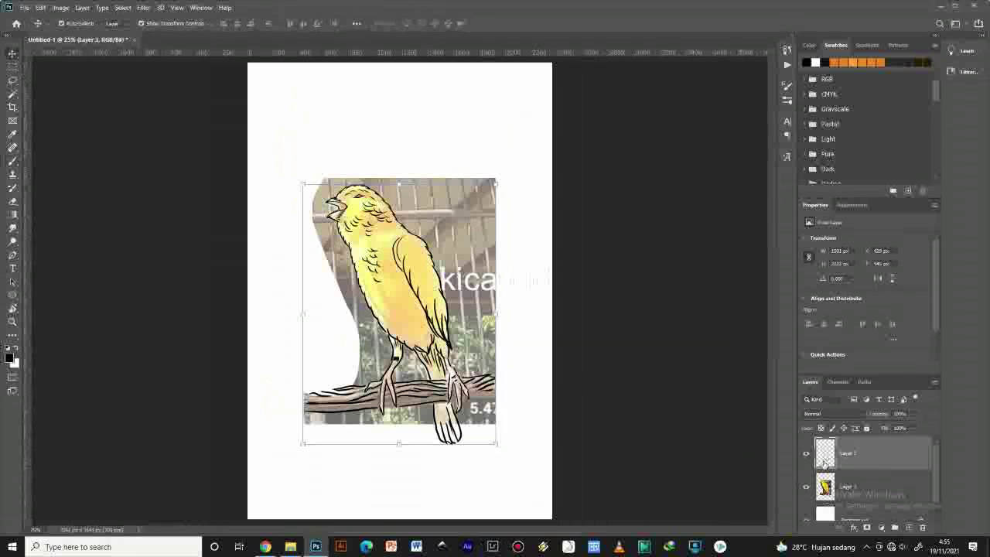
Add a new layer beneath the line art and sample yellow from the bird's head as the brush color.
{"action": "left_click", "coordinate": [909, 527], "text": "ctrl"}
{"action": "left_click", "coordinate": [364, 221], "text": "alt"}
{"action": "key", "text": "ctrl+plus"}
{"action": "key", "text": "ctrl+plus"}
{"action": "key", "text": "ctrl+plus"}
{"action": "left_click_drag", "start_coordinate": [395, 267], "coordinate": [465, 361]}
{"action": "scroll", "coordinate": [464, 361], "scroll_direction": "up", "scroll_amount": 3}
{"action": "scroll", "coordinate": [465, 361], "scroll_direction": "left", "scroll_amount": 3}
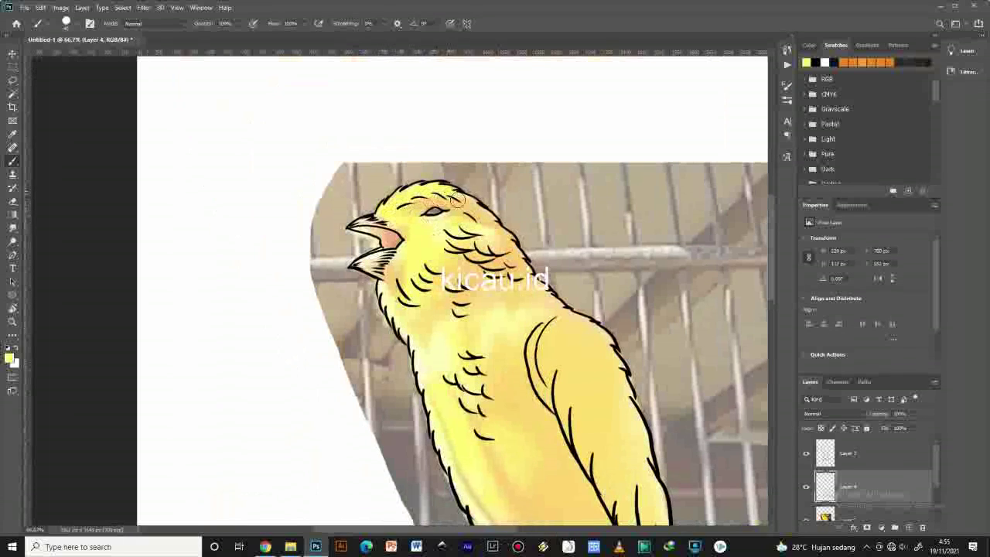
Paint the bird's head, throat and upper chest edge yellow on the layer under the line art, with the photo hidden.
{"action": "mouse_move", "coordinate": [458, 199]}
{"action": "left_mouse_down"}
{"action": "mouse_move", "coordinate": [394, 232]}
{"action": "mouse_move", "coordinate": [391, 283]}
{"action": "mouse_move", "coordinate": [441, 382]}
{"action": "left_mouse_up"}
{"action": "left_click", "coordinate": [806, 519]}
{"action": "left_click_drag", "start_coordinate": [447, 226], "coordinate": [422, 235]}
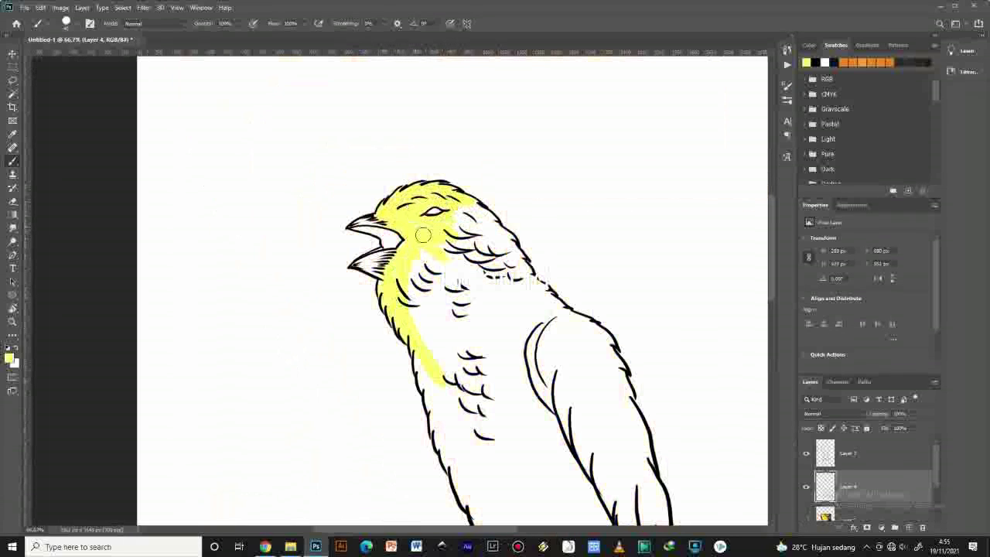
{"action": "left_click_drag", "start_coordinate": [481, 213], "coordinate": [577, 327]}
{"action": "left_click_drag", "start_coordinate": [480, 371], "coordinate": [469, 232]}
{"action": "left_click_drag", "start_coordinate": [410, 220], "coordinate": [447, 339]}
{"action": "left_click_drag", "start_coordinate": [491, 242], "coordinate": [524, 330]}
{"action": "left_click_drag", "start_coordinate": [541, 279], "coordinate": [450, 306]}
Paint yellow inside the outlines of the back, wing edge, lower belly, upper leg and tail base.
{"action": "mouse_move", "coordinate": [487, 218]}
{"action": "left_mouse_down"}
{"action": "mouse_move", "coordinate": [536, 303]}
{"action": "mouse_move", "coordinate": [501, 111]}
{"action": "left_mouse_up"}
{"action": "left_click_drag", "start_coordinate": [501, 111], "coordinate": [556, 384]}
{"action": "left_click_drag", "start_coordinate": [555, 384], "coordinate": [558, 317]}
{"action": "mouse_move", "coordinate": [547, 320]}
{"action": "left_mouse_down"}
{"action": "mouse_move", "coordinate": [497, 327]}
{"action": "mouse_move", "coordinate": [456, 252]}
{"action": "left_mouse_up"}
{"action": "mouse_move", "coordinate": [390, 223]}
{"action": "left_mouse_down"}
{"action": "mouse_move", "coordinate": [410, 269]}
{"action": "mouse_move", "coordinate": [449, 241]}
{"action": "left_mouse_up"}
{"action": "mouse_move", "coordinate": [502, 213]}
{"action": "left_mouse_down"}
{"action": "mouse_move", "coordinate": [533, 270]}
{"action": "mouse_move", "coordinate": [526, 313]}
{"action": "left_mouse_up"}
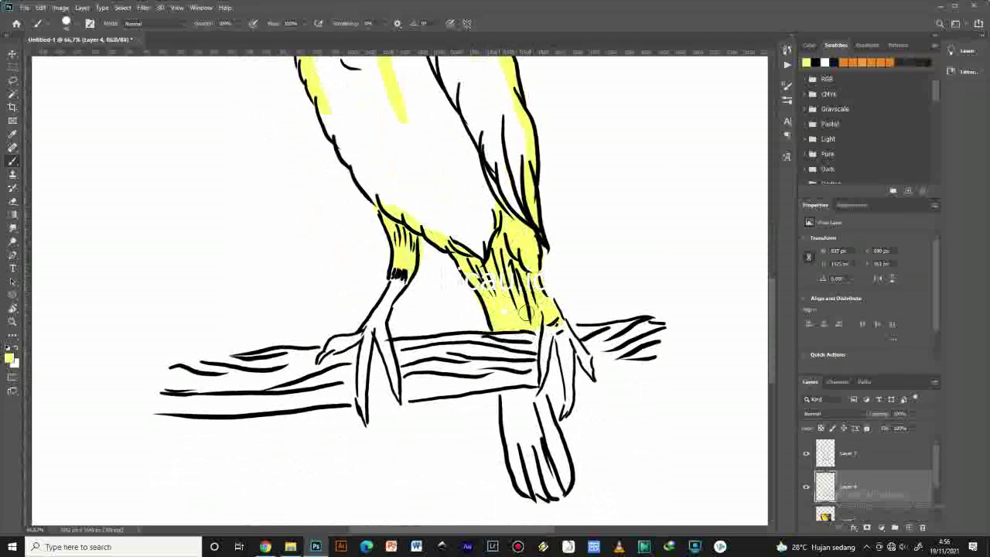
Fill the remaining white areas of the body, wing and tail with the same yellow using the Paint Bucket.
{"action": "scroll", "coordinate": [464, 332], "scroll_direction": "up", "scroll_amount": 7}
{"action": "scroll", "coordinate": [410, 232], "scroll_direction": "left", "scroll_amount": 3}
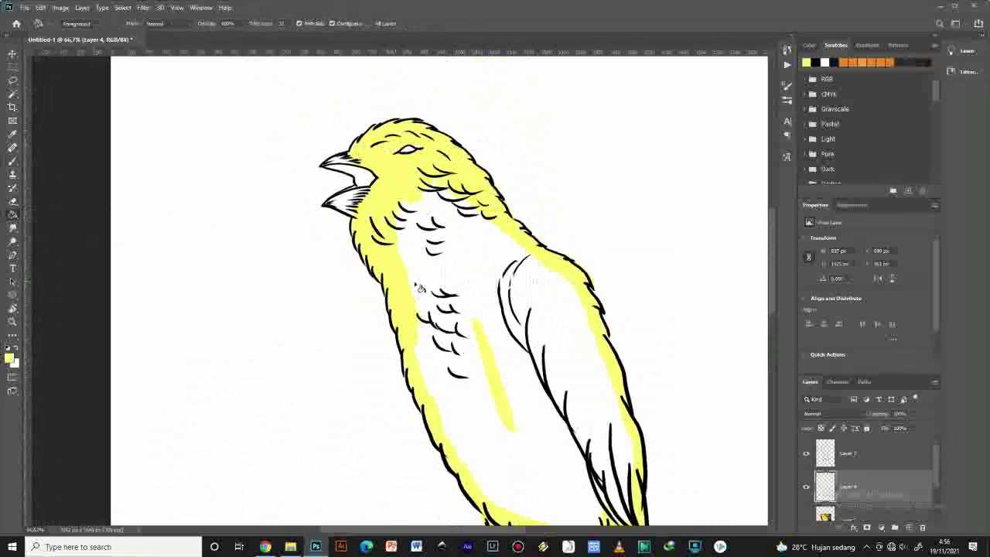
{"action": "scroll", "coordinate": [495, 309], "scroll_direction": "down", "scroll_amount": 7}
{"action": "mouse_move", "coordinate": [490, 309]}
{"action": "left_mouse_down"}
{"action": "mouse_move", "coordinate": [517, 340]}
{"action": "mouse_move", "coordinate": [482, 329]}
{"action": "mouse_move", "coordinate": [502, 376]}
{"action": "left_mouse_up"}
{"action": "scroll", "coordinate": [464, 294], "scroll_direction": "up", "scroll_amount": 7}
{"action": "scroll", "coordinate": [434, 215], "scroll_direction": "left", "scroll_amount": 3}
Add a new layer and paint the bird's eye dark red.
{"action": "left_click", "coordinate": [909, 527]}
{"action": "left_click", "coordinate": [10, 358]}
{"action": "left_click", "coordinate": [817, 487]}
{"action": "left_click", "coordinate": [782, 420]}
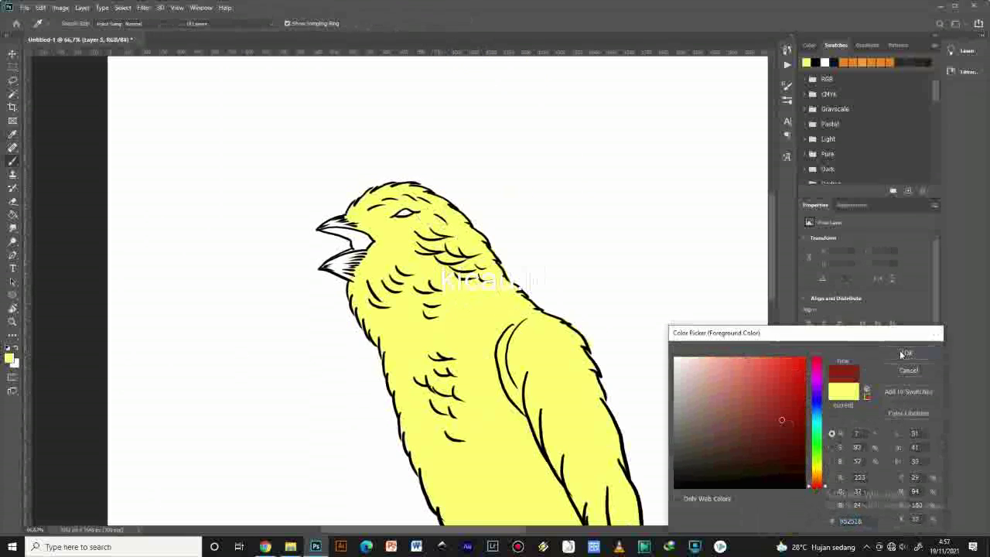
{"action": "left_click", "coordinate": [908, 353]}
{"action": "left_click_drag", "start_coordinate": [398, 214], "coordinate": [412, 212]}
Choose a brighter red and brush highlights inside the eye.
{"action": "left_click", "coordinate": [9, 358]}
{"action": "left_click", "coordinate": [908, 352]}
{"action": "key", "text": "ctrl+plus"}
{"action": "key", "text": "ctrl+plus"}
{"action": "key", "text": "ctrl+plus"}
{"action": "left_click_drag", "start_coordinate": [473, 228], "coordinate": [493, 233]}
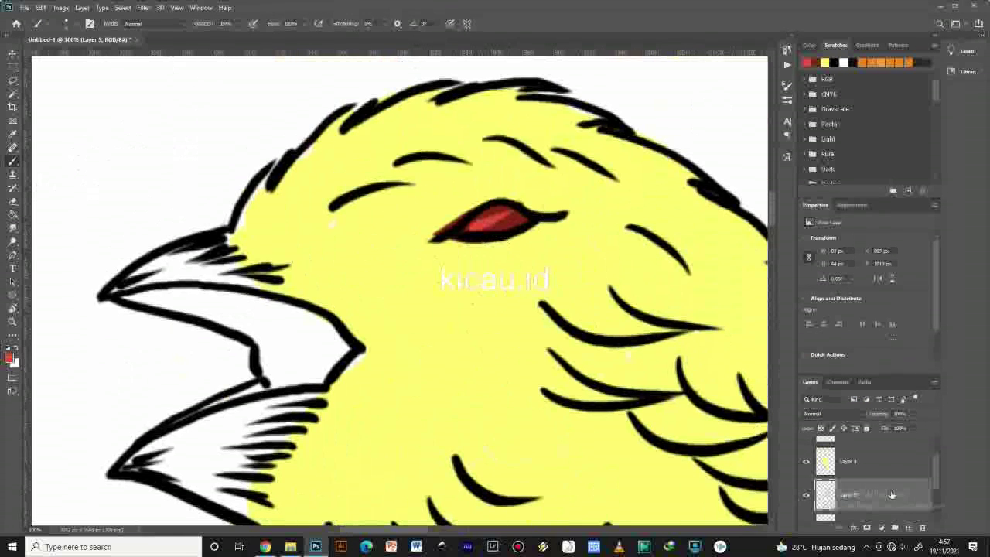
Return to the yellow body layer, sample its yellow and touch up the color along the wing's outline.
{"action": "left_click", "coordinate": [889, 462]}
{"action": "left_click", "coordinate": [352, 237], "text": "alt"}
{"action": "scroll", "coordinate": [369, 368], "scroll_direction": "down", "scroll_amount": 10}
{"action": "scroll", "coordinate": [370, 369], "scroll_direction": "right", "scroll_amount": 8}
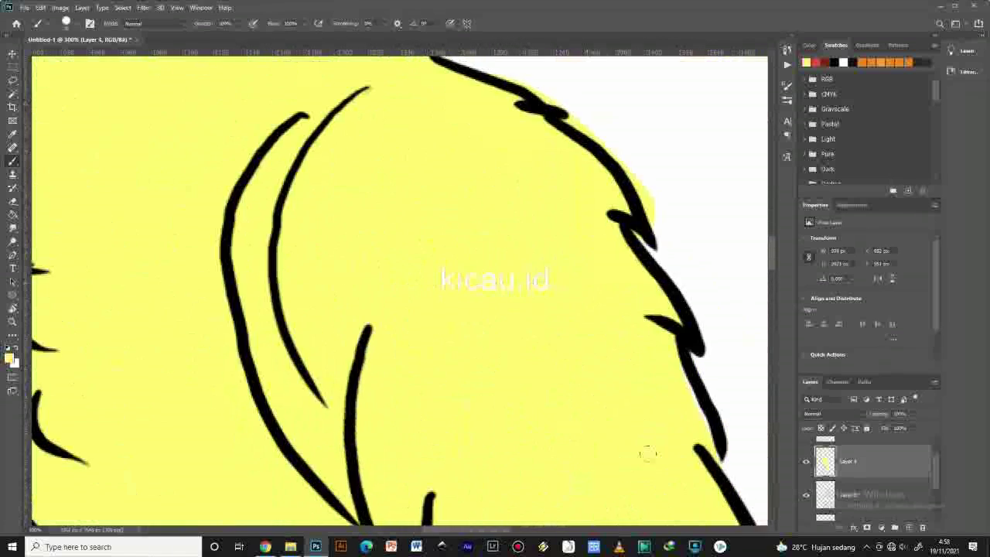
{"action": "left_click_drag", "start_coordinate": [648, 454], "coordinate": [532, 236]}
{"action": "left_click_drag", "start_coordinate": [609, 485], "coordinate": [550, 70]}
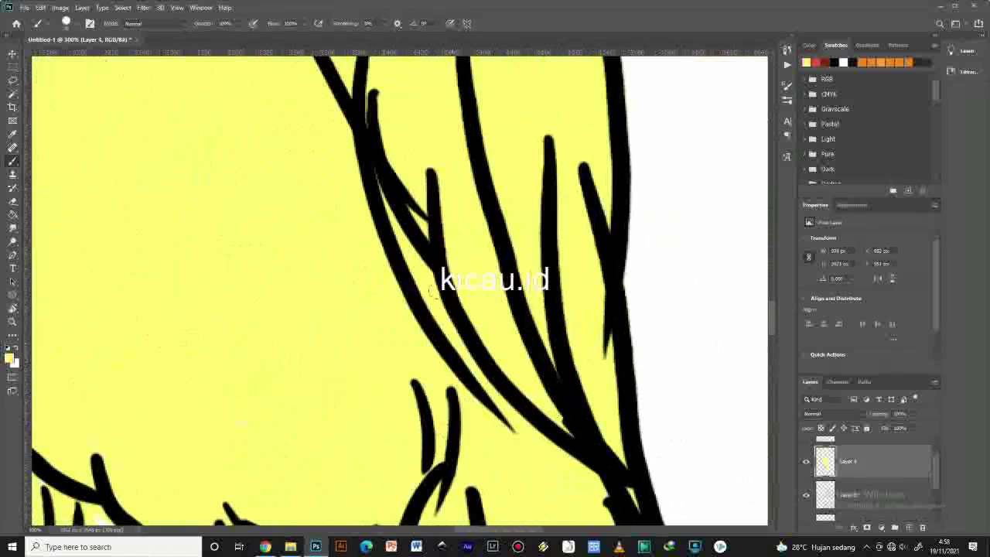
Touch up the yellow along the lower wing, belly edge, upper leg and tail feathers.
{"action": "left_click_drag", "start_coordinate": [433, 347], "coordinate": [561, 124]}
{"action": "mouse_move", "coordinate": [139, 69]}
{"action": "left_mouse_down"}
{"action": "mouse_move", "coordinate": [385, 223]}
{"action": "mouse_move", "coordinate": [558, 495]}
{"action": "left_mouse_up"}
{"action": "left_click_drag", "start_coordinate": [226, 72], "coordinate": [441, 363]}
{"action": "mouse_move", "coordinate": [530, 358]}
{"action": "left_mouse_down"}
{"action": "mouse_move", "coordinate": [463, 190]}
{"action": "mouse_move", "coordinate": [254, 237]}
{"action": "left_mouse_up"}
{"action": "left_click_drag", "start_coordinate": [519, 301], "coordinate": [634, 495]}
{"action": "left_click_drag", "start_coordinate": [214, 182], "coordinate": [362, 387]}
{"action": "scroll", "coordinate": [362, 388], "scroll_direction": "down", "scroll_amount": 5}
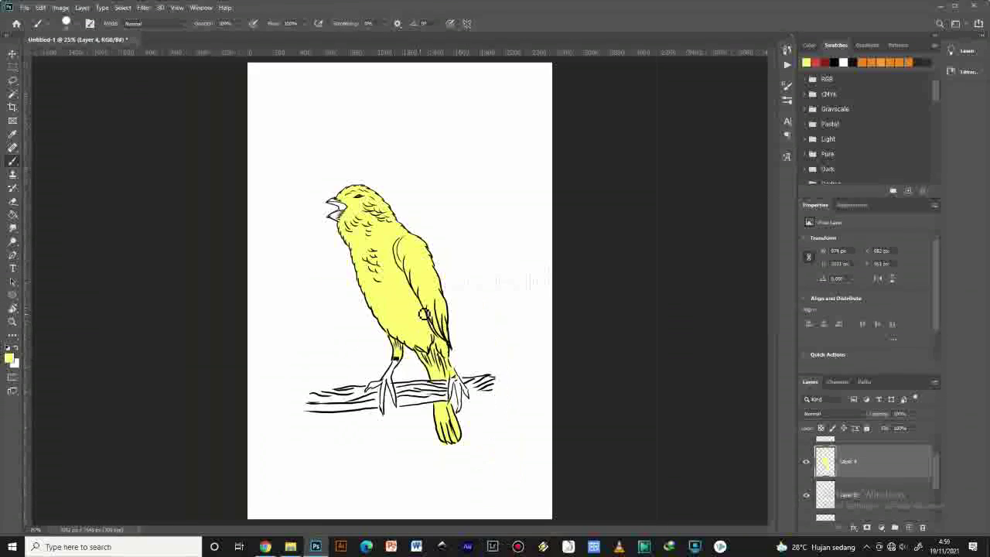
Sample the mouth color from the photo, add a new layer above the photo and paint the inside of the beak.
{"action": "scroll", "coordinate": [386, 310], "scroll_direction": "up", "scroll_amount": 3}
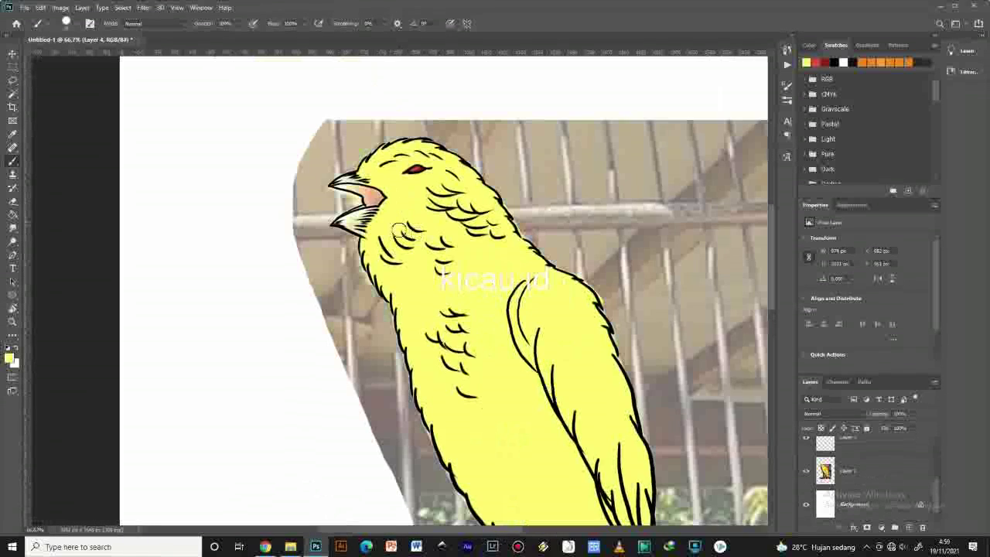
{"action": "left_click", "coordinate": [371, 195], "text": "alt"}
{"action": "left_click", "coordinate": [9, 358]}
{"action": "left_click", "coordinate": [907, 353]}
{"action": "left_click", "coordinate": [848, 470]}
{"action": "left_click", "coordinate": [908, 527]}
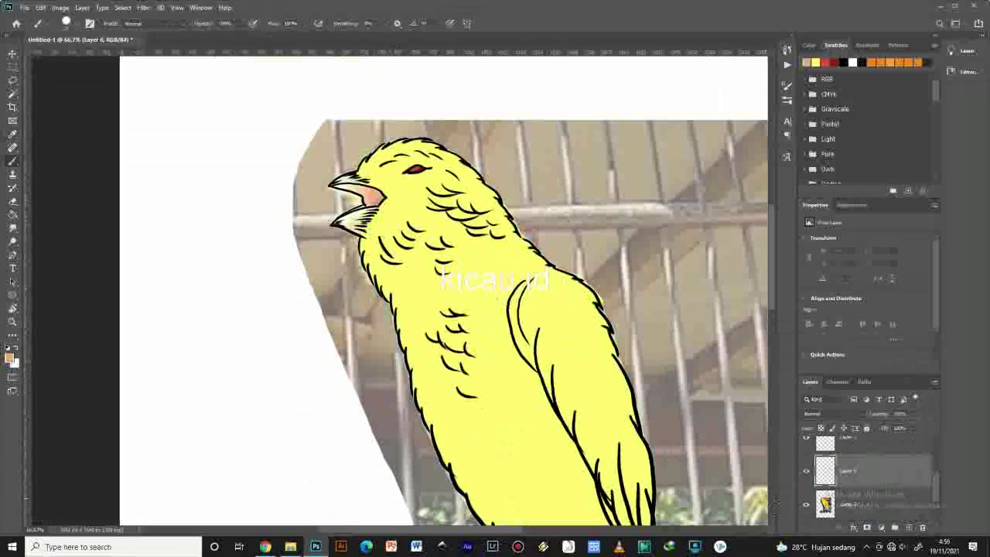
{"action": "left_click", "coordinate": [805, 504]}
{"action": "scroll", "coordinate": [365, 139], "scroll_direction": "up", "scroll_amount": 2}
{"action": "mouse_move", "coordinate": [376, 287]}
{"action": "left_mouse_down"}
{"action": "mouse_move", "coordinate": [322, 263]}
{"action": "mouse_move", "coordinate": [386, 325]}
{"action": "mouse_move", "coordinate": [393, 317]}
{"action": "mouse_move", "coordinate": [387, 356]}
{"action": "mouse_move", "coordinate": [305, 395]}
{"action": "mouse_move", "coordinate": [351, 387]}
{"action": "mouse_move", "coordinate": [408, 303]}
{"action": "mouse_move", "coordinate": [388, 332]}
{"action": "mouse_move", "coordinate": [403, 323]}
{"action": "left_mouse_up"}
Resample the pink from the beak in the photo and paint the upper and lower beak with it.
{"action": "left_click", "coordinate": [9, 358]}
{"action": "left_click", "coordinate": [735, 393]}
{"action": "left_click", "coordinate": [907, 353]}
{"action": "left_click", "coordinate": [10, 358]}
{"action": "left_click", "coordinate": [908, 353]}
{"action": "left_click", "coordinate": [805, 504]}
{"action": "left_click", "coordinate": [805, 470]}
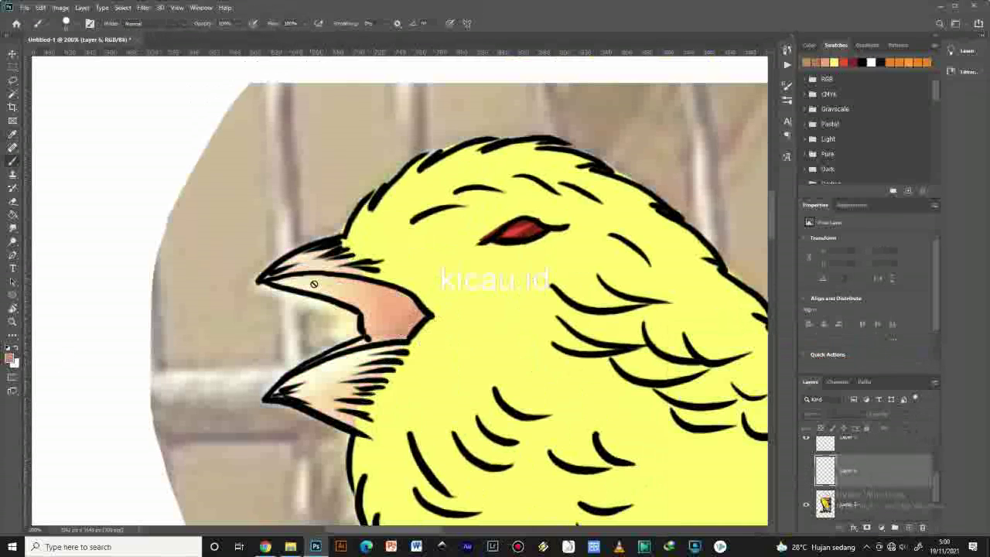
{"action": "left_click", "coordinate": [313, 284], "text": "alt"}
{"action": "left_click", "coordinate": [805, 470]}
{"action": "left_click_drag", "start_coordinate": [296, 276], "coordinate": [340, 288]}
{"action": "left_click_drag", "start_coordinate": [289, 390], "coordinate": [320, 375]}
Choose a darker pink and shade the inside of the mouth and the base of both beak halves.
{"action": "left_click", "coordinate": [332, 382], "text": "alt"}
{"action": "left_click", "coordinate": [9, 358]}
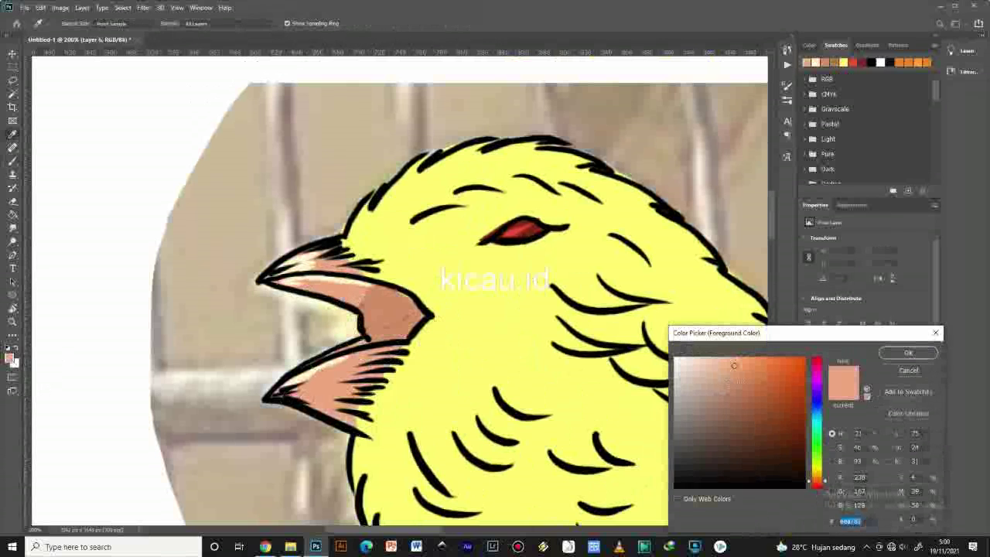
{"action": "left_click", "coordinate": [733, 383]}
{"action": "left_click", "coordinate": [903, 355]}
{"action": "left_click_drag", "start_coordinate": [366, 288], "coordinate": [365, 341]}
{"action": "mouse_move", "coordinate": [403, 350]}
{"action": "left_mouse_down"}
{"action": "mouse_move", "coordinate": [359, 378]}
{"action": "mouse_move", "coordinate": [352, 421]}
{"action": "left_mouse_up"}
{"action": "left_click_drag", "start_coordinate": [323, 255], "coordinate": [352, 269]}
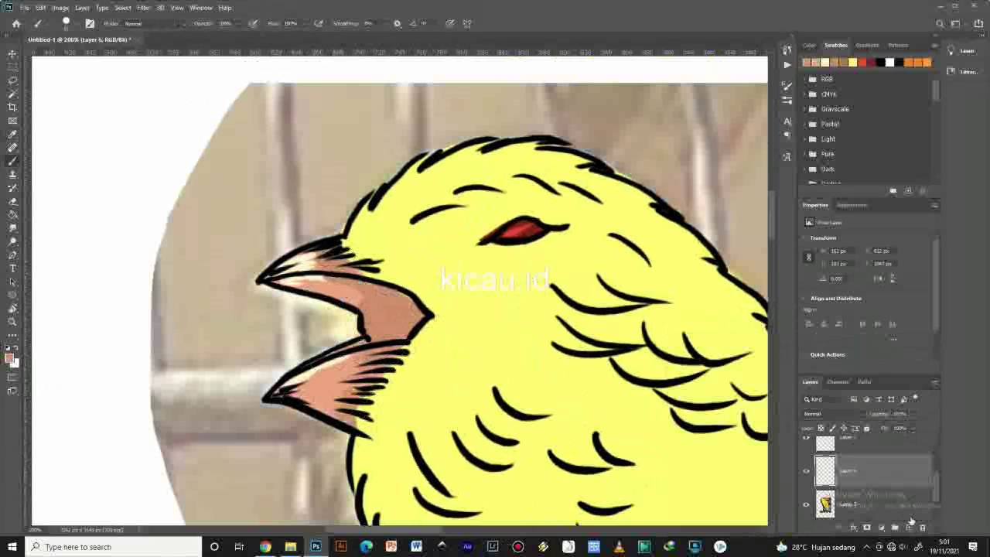
Check the beak with the photo hidden, and set the brush color to a golden orange for shading.
{"action": "left_click", "coordinate": [806, 504]}
{"action": "scroll", "coordinate": [609, 458], "scroll_direction": "down", "scroll_amount": 5}
{"action": "scroll", "coordinate": [351, 267], "scroll_direction": "up", "scroll_amount": 2}
{"action": "left_click", "coordinate": [9, 358]}
{"action": "left_click", "coordinate": [760, 367]}
{"action": "left_click", "coordinate": [907, 354]}
{"action": "left_click", "coordinate": [806, 504]}
{"action": "scroll", "coordinate": [889, 471], "scroll_direction": "up", "scroll_amount": 2}
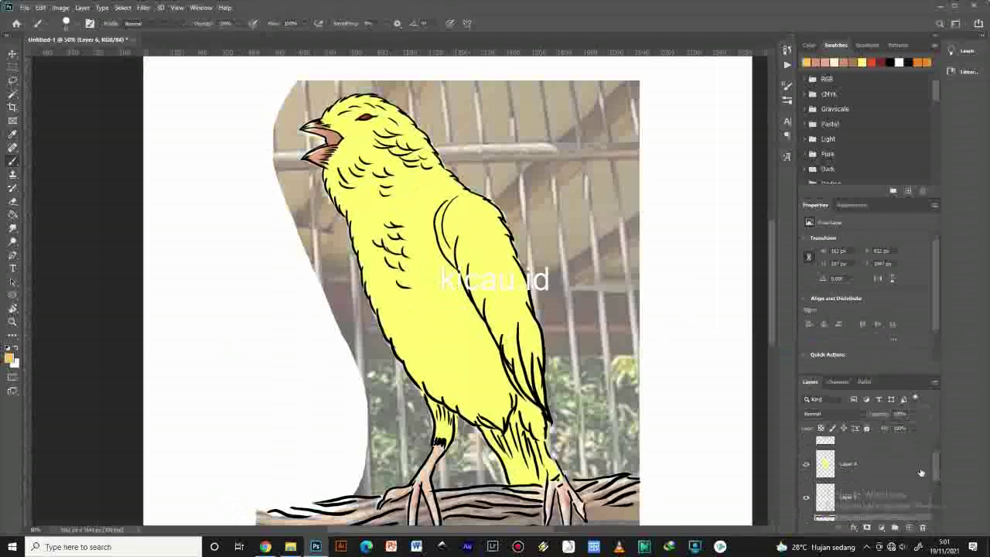
Add a layer clipped to the yellow body layer and brush shading onto the neck and lower belly, using the photo as reference.
{"action": "left_click", "coordinate": [920, 471]}
{"action": "left_click", "coordinate": [908, 527]}
{"action": "left_click", "coordinate": [805, 497]}
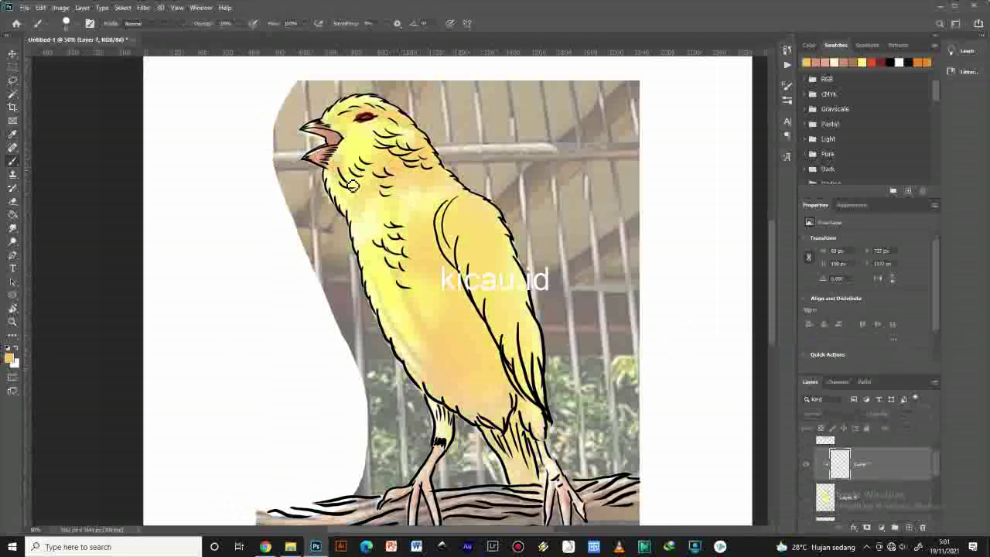
{"action": "left_click_drag", "start_coordinate": [397, 172], "coordinate": [392, 126]}
{"action": "left_click_drag", "start_coordinate": [486, 381], "coordinate": [394, 230]}
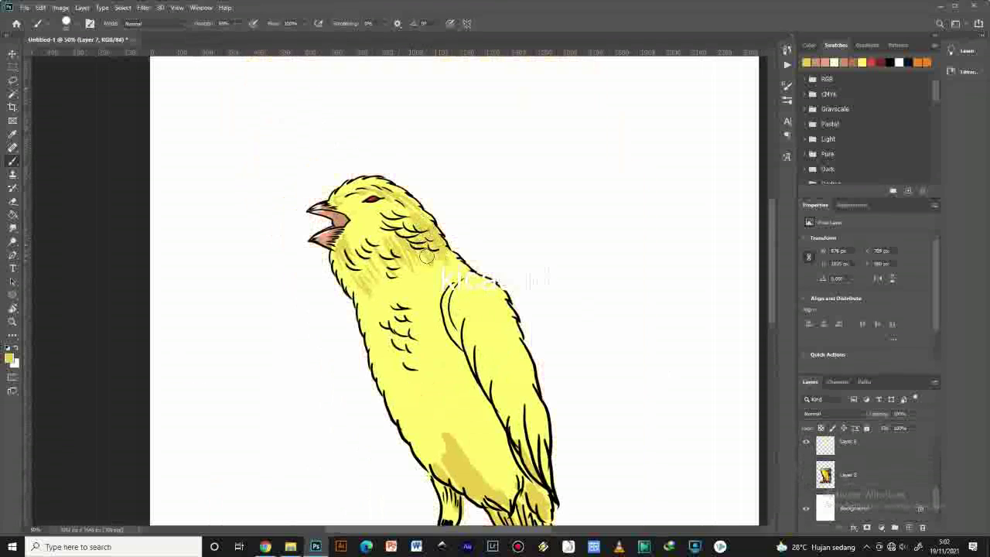
Brush darker yellow shading strokes over the head, throat, chest, belly and wing.
{"action": "left_click_drag", "start_coordinate": [426, 257], "coordinate": [370, 298]}
{"action": "left_click_drag", "start_coordinate": [355, 197], "coordinate": [410, 217]}
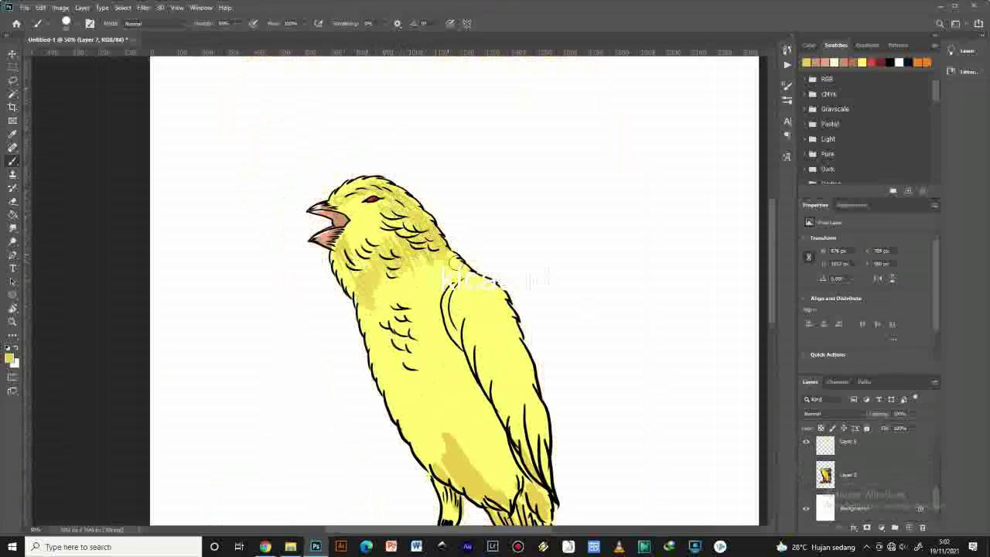
{"action": "left_click_drag", "start_coordinate": [471, 432], "coordinate": [414, 279]}
{"action": "left_click_drag", "start_coordinate": [356, 247], "coordinate": [399, 309]}
{"action": "left_click_drag", "start_coordinate": [422, 232], "coordinate": [437, 280]}
{"action": "left_click_drag", "start_coordinate": [417, 197], "coordinate": [469, 342]}
{"action": "mouse_move", "coordinate": [456, 282]}
{"action": "left_mouse_down"}
{"action": "mouse_move", "coordinate": [470, 300]}
{"action": "mouse_move", "coordinate": [487, 415]}
{"action": "mouse_move", "coordinate": [433, 166]}
{"action": "left_mouse_up"}
{"action": "left_click_drag", "start_coordinate": [495, 271], "coordinate": [508, 457]}
Set the brush opacity to 100% and add another clipped shading layer above the yellow body layer.
{"action": "key", "text": "ctrl+minus"}
{"action": "key", "text": "ctrl+minus"}
{"action": "key", "text": "ctrl+plus"}
{"action": "key", "text": "ctrl+plus"}
{"action": "left_click", "coordinate": [235, 23]}
{"action": "left_click_drag", "start_coordinate": [244, 36], "coordinate": [257, 36]}
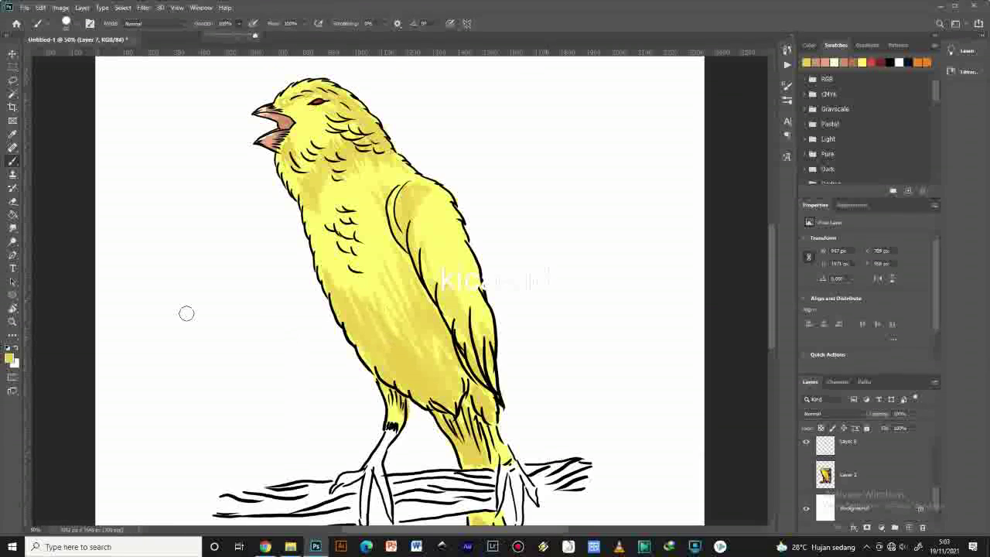
{"action": "left_click", "coordinate": [10, 357]}
{"action": "scroll", "coordinate": [866, 479], "scroll_direction": "up", "scroll_amount": 2}
{"action": "left_click", "coordinate": [908, 527]}
Paint a deeper yellow shade on the belly, along the wing, on the upper leg and over the tail.
{"action": "left_click_drag", "start_coordinate": [357, 333], "coordinate": [377, 380]}
{"action": "left_click_drag", "start_coordinate": [494, 371], "coordinate": [465, 422]}
{"action": "left_click_drag", "start_coordinate": [464, 386], "coordinate": [403, 316]}
{"action": "left_click_drag", "start_coordinate": [398, 194], "coordinate": [412, 252]}
{"action": "left_click_drag", "start_coordinate": [493, 396], "coordinate": [496, 232]}
{"action": "left_click_drag", "start_coordinate": [510, 367], "coordinate": [520, 427]}
{"action": "left_click_drag", "start_coordinate": [481, 357], "coordinate": [486, 405]}
{"action": "left_click_drag", "start_coordinate": [459, 241], "coordinate": [484, 246]}
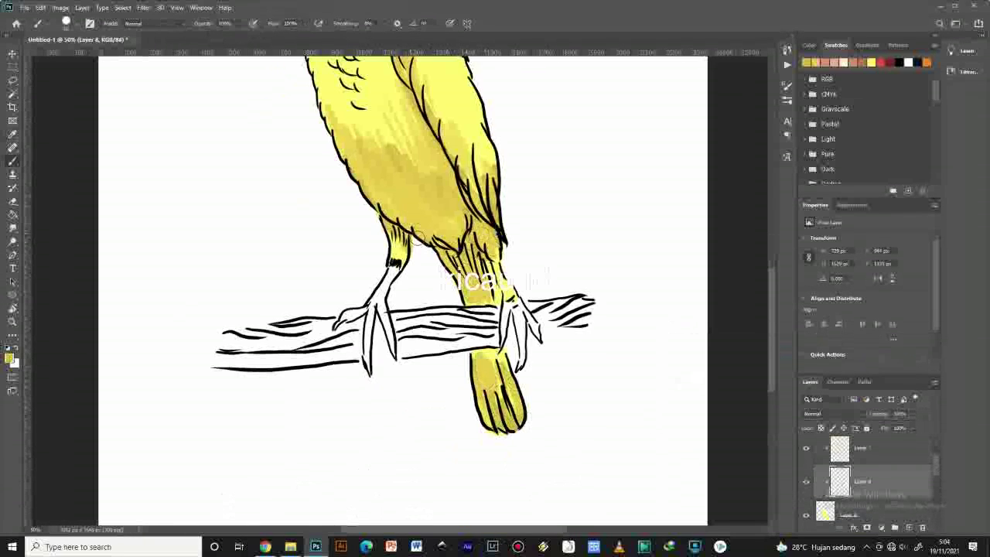
{"action": "left_click_drag", "start_coordinate": [417, 154], "coordinate": [404, 287]}
{"action": "left_click_drag", "start_coordinate": [273, 97], "coordinate": [375, 326]}
{"action": "left_click_drag", "start_coordinate": [375, 246], "coordinate": [359, 256]}
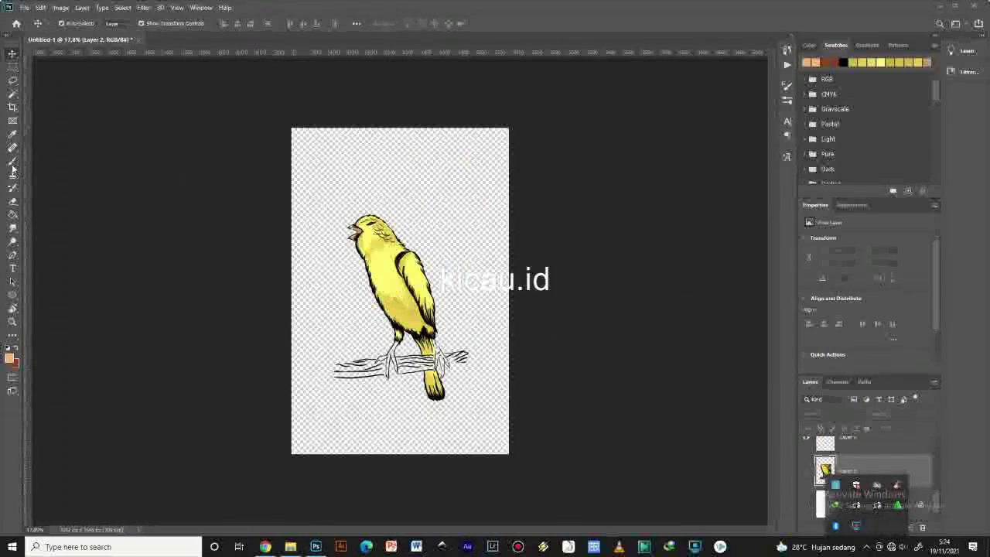
Switch to the Brush tool, delete the extra layer and activate the layer that holds the beak color.
{"action": "left_click", "coordinate": [12, 164]}
{"action": "scroll", "coordinate": [415, 428], "scroll_direction": "up", "scroll_amount": 4}
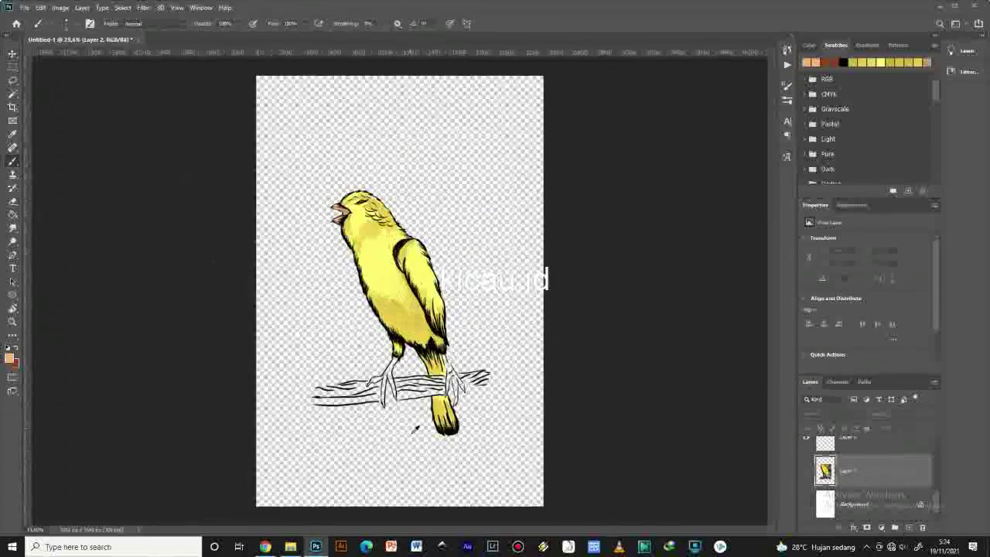
{"action": "left_click", "coordinate": [909, 527]}
{"action": "scroll", "coordinate": [375, 281], "scroll_direction": "up", "scroll_amount": 4}
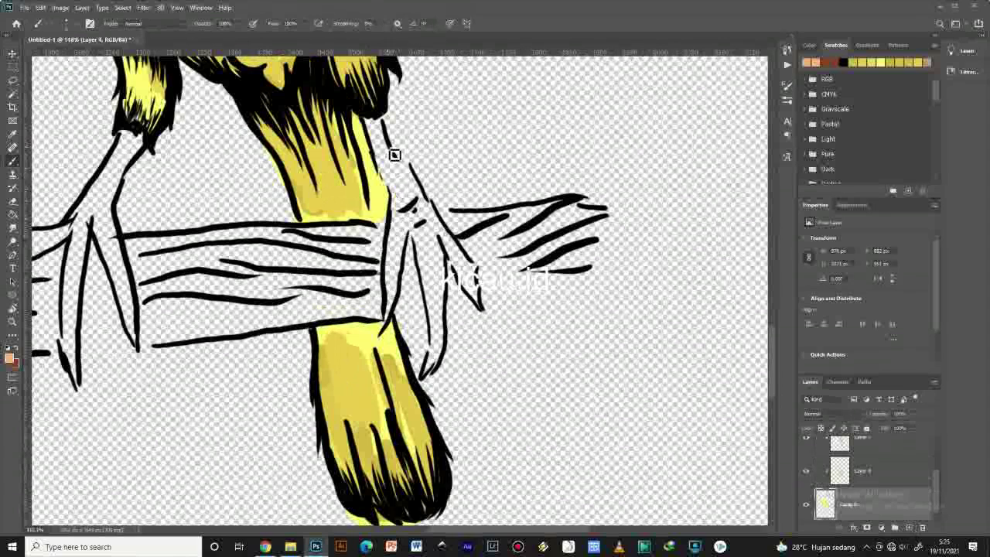
{"action": "scroll", "coordinate": [889, 494], "scroll_direction": "up", "scroll_amount": 3}
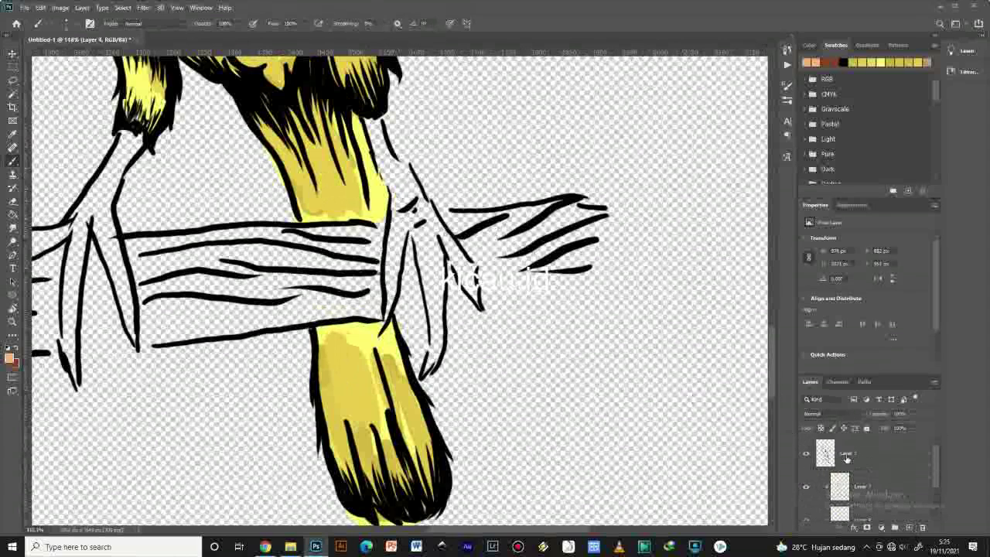
{"action": "scroll", "coordinate": [846, 459], "scroll_direction": "down", "scroll_amount": 3}
{"action": "scroll", "coordinate": [417, 328], "scroll_direction": "down", "scroll_amount": 6}
{"action": "left_click", "coordinate": [858, 504]}
{"action": "scroll", "coordinate": [838, 493], "scroll_direction": "down", "scroll_amount": 2}
{"action": "left_click", "coordinate": [871, 513]}
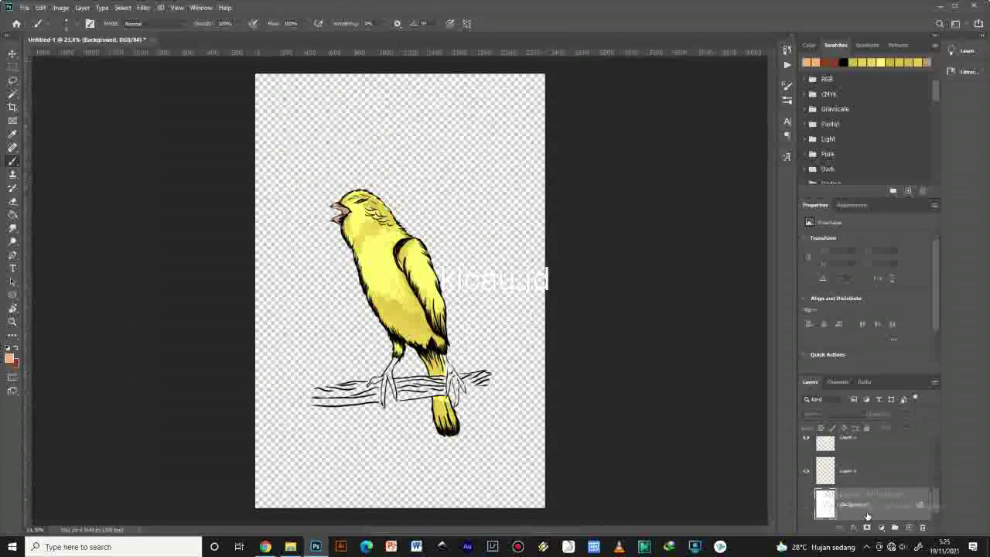
{"action": "left_click", "coordinate": [921, 528]}
{"action": "left_click", "coordinate": [882, 480]}
Paint the right leg light orange, including the foot's inner and outer toes.
{"action": "scroll", "coordinate": [464, 383], "scroll_direction": "up", "scroll_amount": 6}
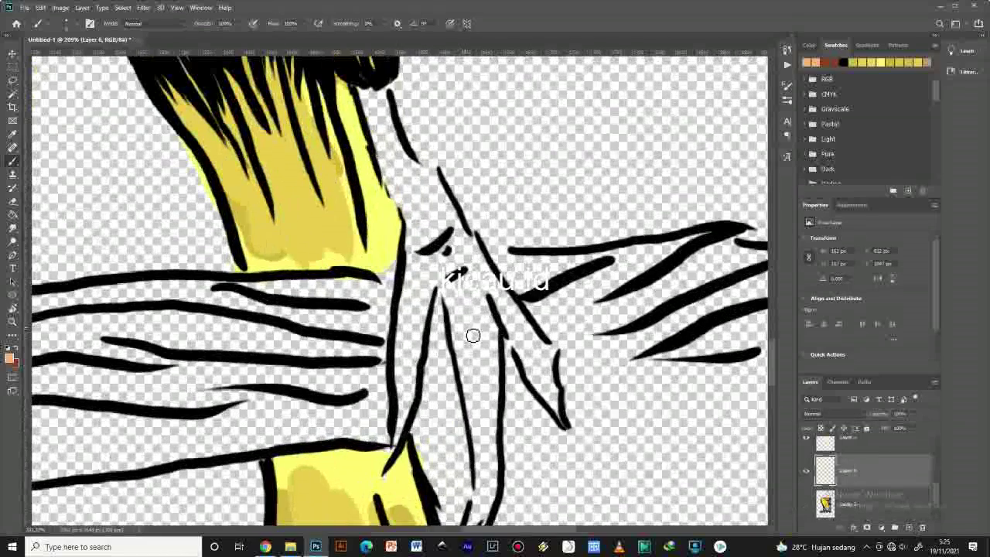
{"action": "left_click_drag", "start_coordinate": [382, 102], "coordinate": [374, 98]}
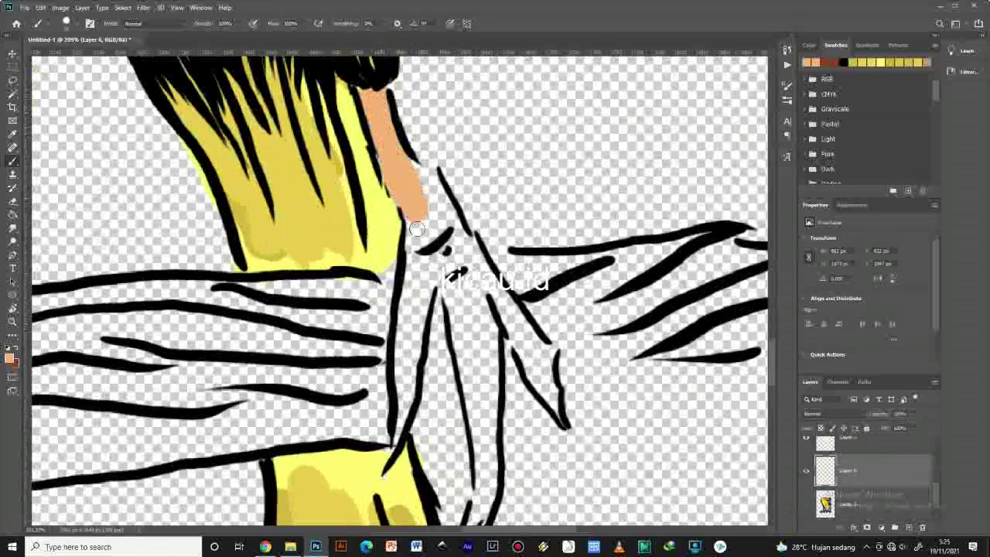
{"action": "left_click_drag", "start_coordinate": [416, 229], "coordinate": [396, 450]}
{"action": "left_click_drag", "start_coordinate": [417, 395], "coordinate": [431, 259]}
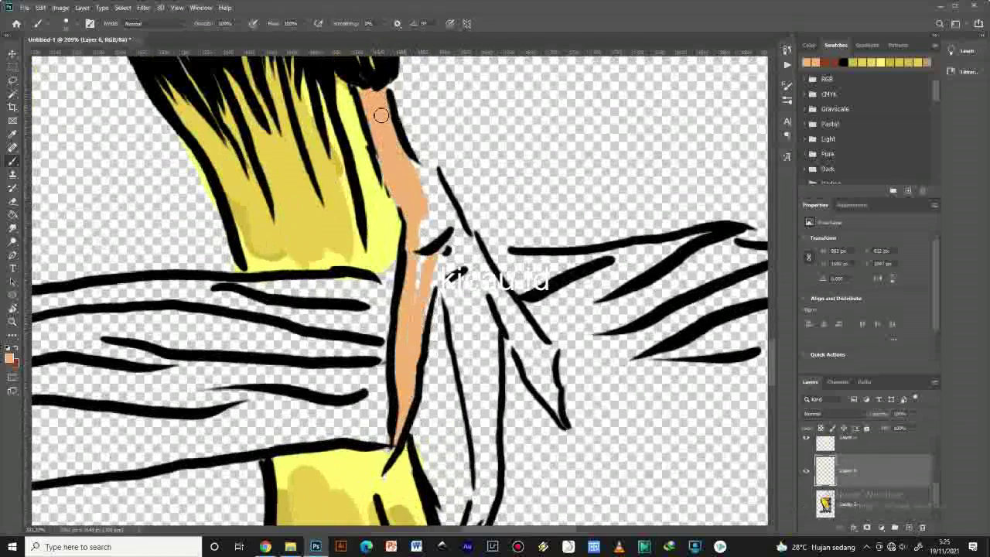
{"action": "mouse_move", "coordinate": [395, 108]}
{"action": "left_mouse_down"}
{"action": "mouse_move", "coordinate": [560, 368]}
{"action": "mouse_move", "coordinate": [544, 373]}
{"action": "left_mouse_up"}
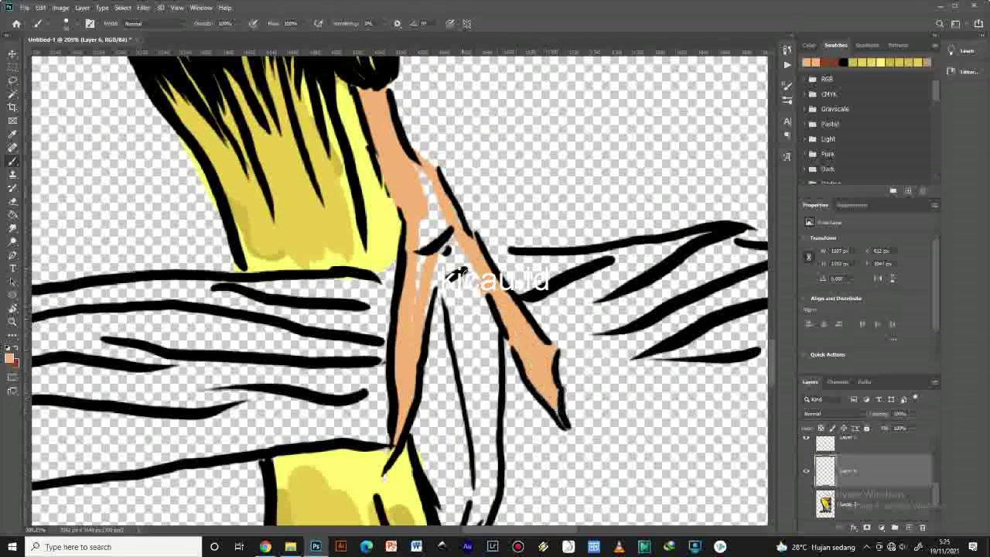
Fill the gaps in the right foot's joint and paint its middle toe light orange.
{"action": "mouse_move", "coordinate": [409, 167]}
{"action": "left_mouse_down"}
{"action": "mouse_move", "coordinate": [457, 259]}
{"action": "mouse_move", "coordinate": [481, 339]}
{"action": "left_mouse_up"}
{"action": "left_click_drag", "start_coordinate": [481, 344], "coordinate": [485, 263]}
{"action": "left_click_drag", "start_coordinate": [455, 209], "coordinate": [480, 338]}
{"action": "mouse_move", "coordinate": [504, 239]}
{"action": "left_mouse_down"}
{"action": "mouse_move", "coordinate": [497, 445]}
{"action": "mouse_move", "coordinate": [484, 352]}
{"action": "left_mouse_up"}
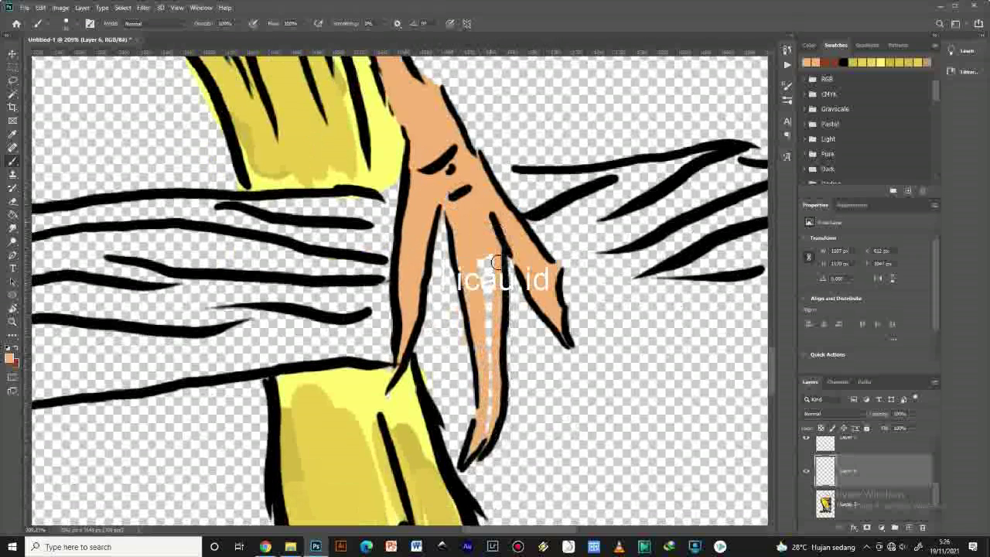
{"action": "left_click_drag", "start_coordinate": [496, 263], "coordinate": [494, 438]}
Paint the left foot's outer toe with its claw and the long middle toe light orange.
{"action": "scroll", "coordinate": [493, 337], "scroll_direction": "down", "scroll_amount": 6}
{"action": "scroll", "coordinate": [328, 270], "scroll_direction": "up", "scroll_amount": 7}
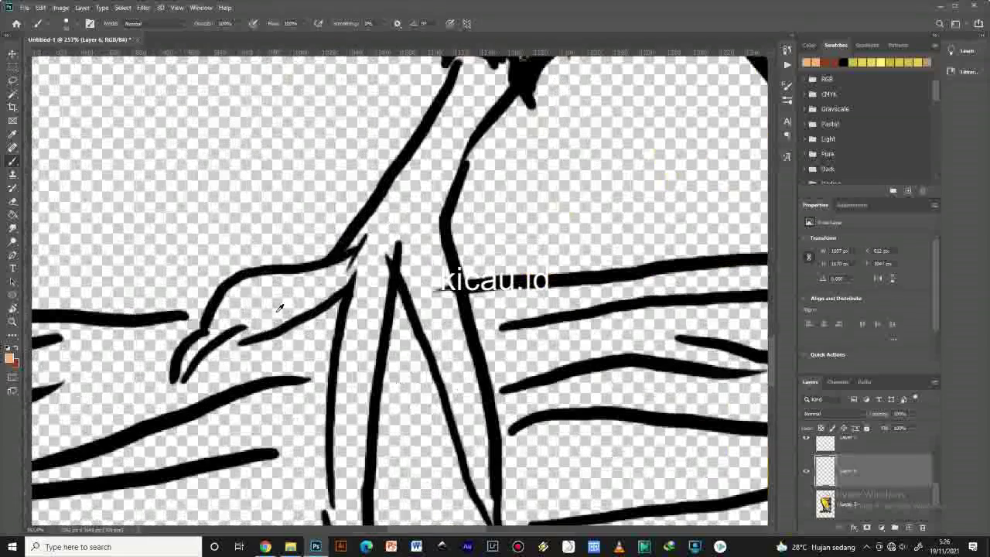
{"action": "mouse_move", "coordinate": [217, 324]}
{"action": "left_mouse_down"}
{"action": "mouse_move", "coordinate": [352, 267]}
{"action": "mouse_move", "coordinate": [255, 329]}
{"action": "left_mouse_up"}
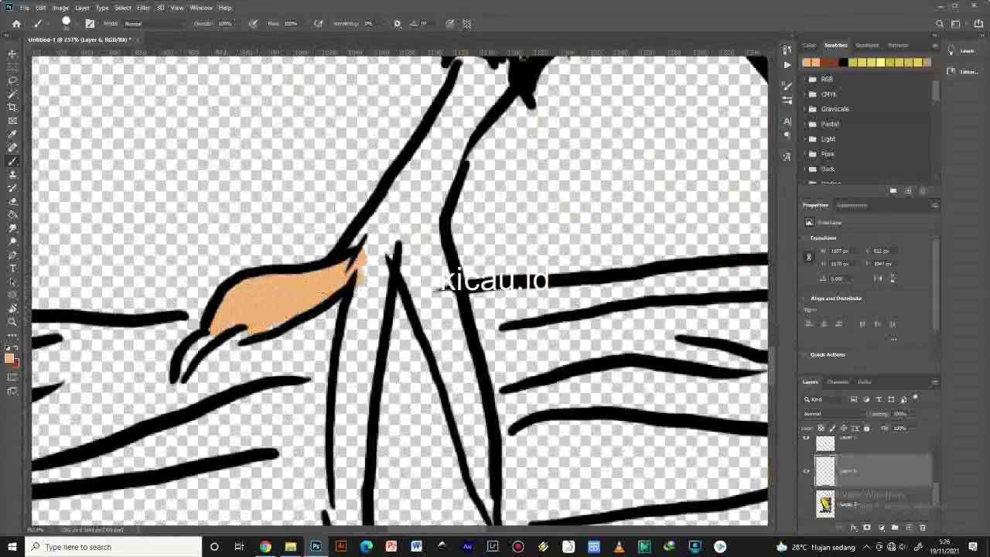
{"action": "mouse_move", "coordinate": [376, 306]}
{"action": "left_mouse_down"}
{"action": "mouse_move", "coordinate": [401, 260]}
{"action": "mouse_move", "coordinate": [345, 414]}
{"action": "left_mouse_up"}
{"action": "left_click_drag", "start_coordinate": [363, 380], "coordinate": [397, 212]}
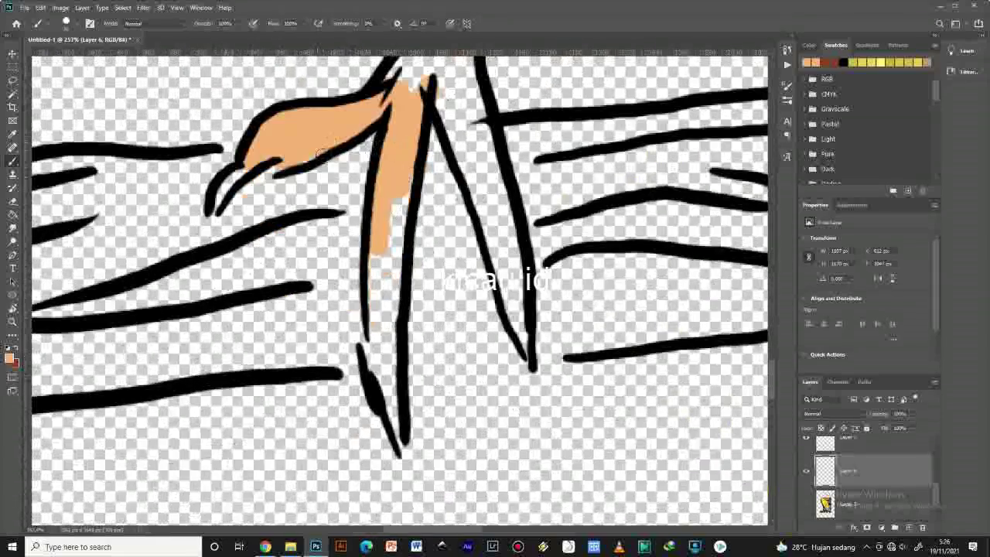
{"action": "left_click_drag", "start_coordinate": [226, 213], "coordinate": [246, 172]}
{"action": "mouse_move", "coordinate": [398, 198]}
{"action": "left_mouse_down"}
{"action": "mouse_move", "coordinate": [387, 377]}
{"action": "mouse_move", "coordinate": [385, 344]}
{"action": "mouse_move", "coordinate": [384, 353]}
{"action": "left_mouse_up"}
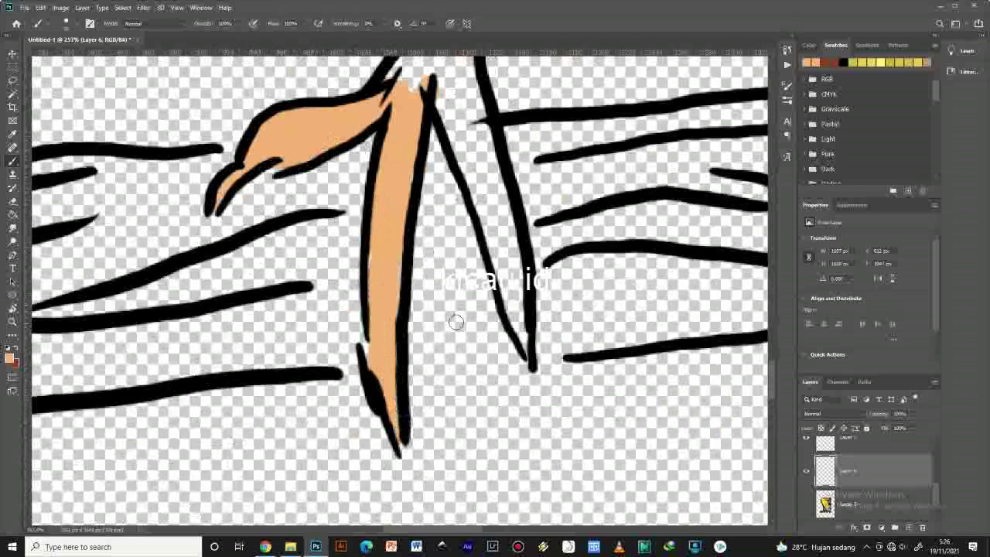
Paint the left foot's inner toe light orange with a larger brush.
{"action": "scroll", "coordinate": [495, 193], "scroll_direction": "up", "scroll_amount": 2}
{"action": "key", "text": "bracketright"}
{"action": "key", "text": "bracketright"}
{"action": "key", "text": "bracketright"}
{"action": "mouse_move", "coordinate": [453, 163]}
{"action": "left_mouse_down"}
{"action": "mouse_move", "coordinate": [481, 257]}
{"action": "mouse_move", "coordinate": [468, 147]}
{"action": "mouse_move", "coordinate": [464, 179]}
{"action": "left_mouse_up"}
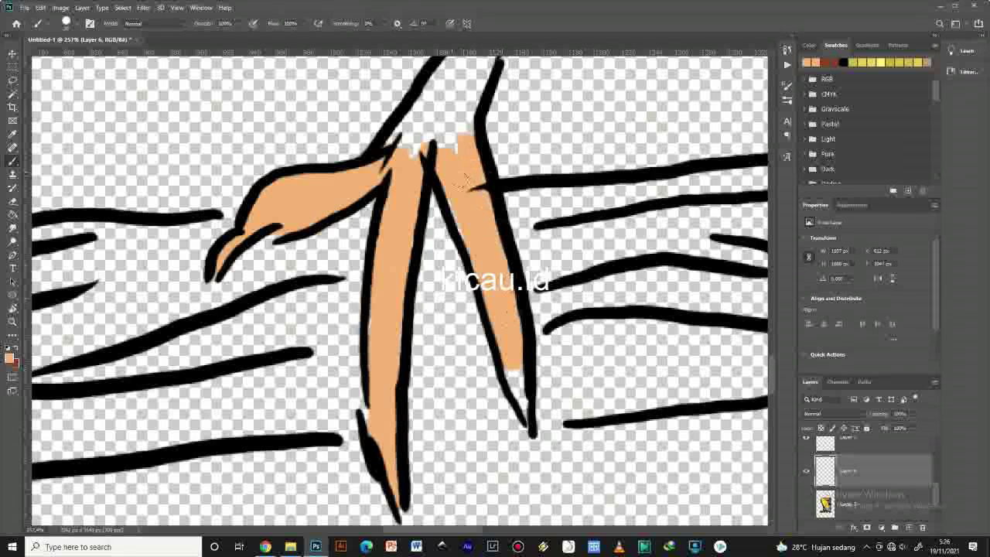
Fill the left leg with light orange from the thigh feathers down to where the toes begin.
{"action": "left_click_drag", "start_coordinate": [497, 77], "coordinate": [501, 316]}
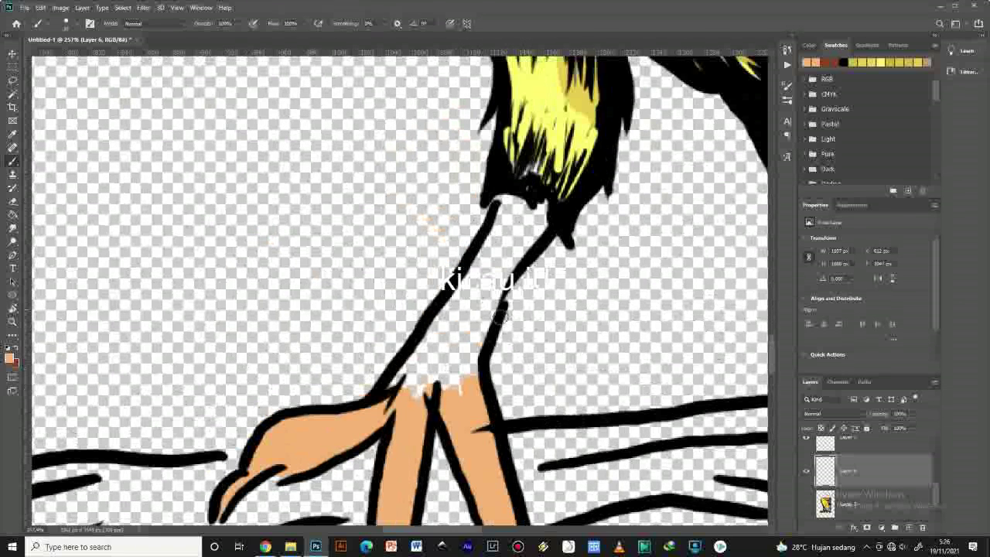
{"action": "mouse_move", "coordinate": [518, 216]}
{"action": "left_mouse_down"}
{"action": "mouse_move", "coordinate": [528, 232]}
{"action": "mouse_move", "coordinate": [516, 292]}
{"action": "left_mouse_up"}
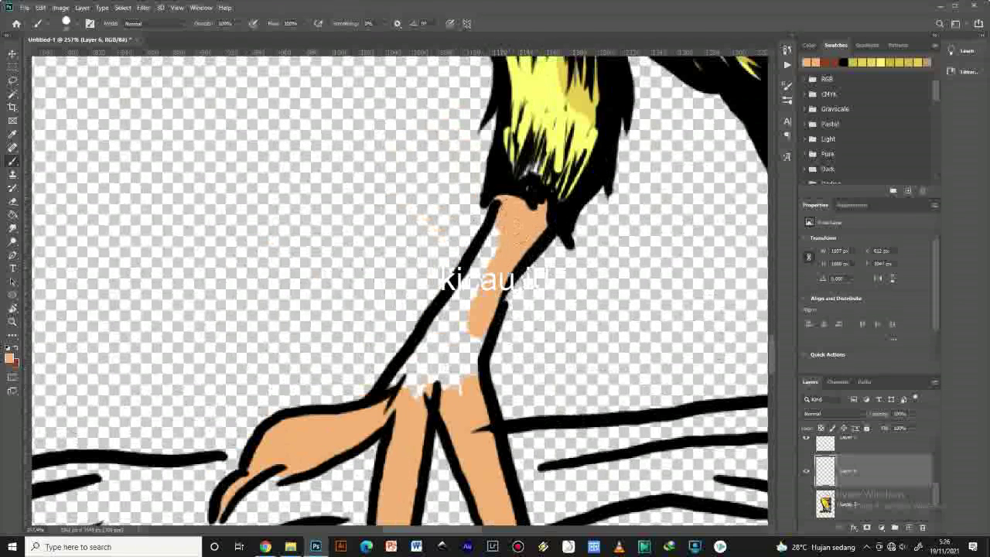
{"action": "mouse_move", "coordinate": [494, 224]}
{"action": "left_mouse_down"}
{"action": "mouse_move", "coordinate": [417, 398]}
{"action": "mouse_move", "coordinate": [474, 356]}
{"action": "left_mouse_up"}
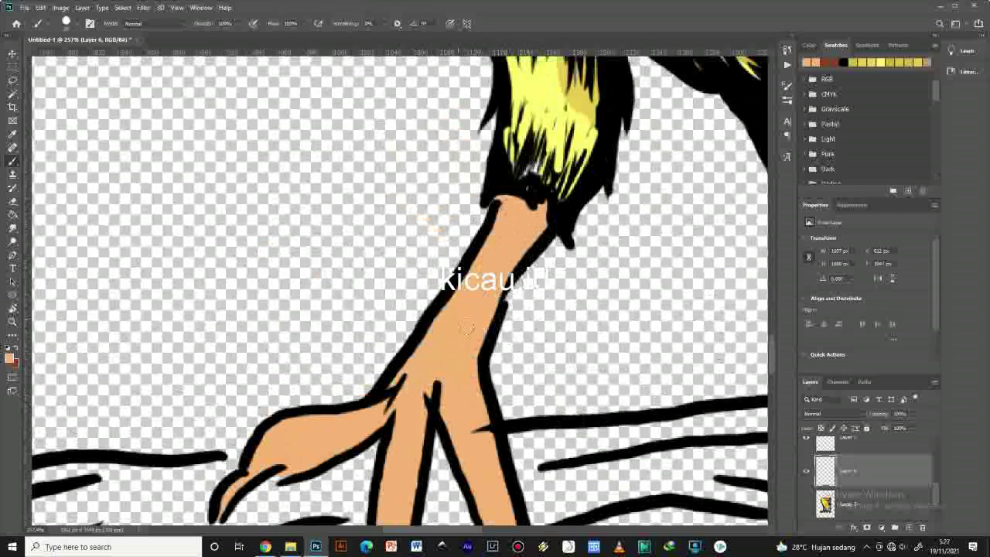
{"action": "scroll", "coordinate": [524, 183], "scroll_direction": "down", "scroll_amount": 5}
{"action": "scroll", "coordinate": [551, 422], "scroll_direction": "left", "scroll_amount": 4}
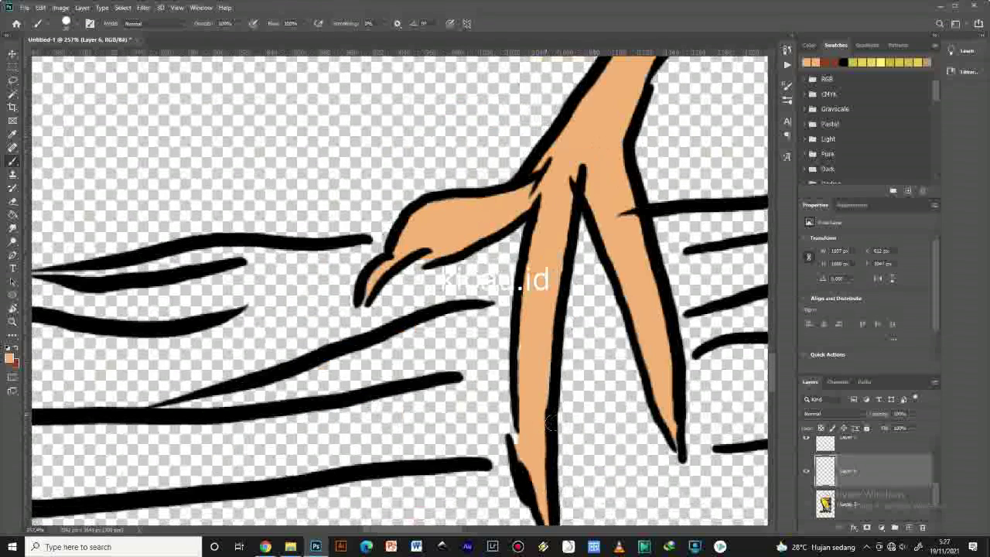
{"action": "scroll", "coordinate": [530, 357], "scroll_direction": "down", "scroll_amount": 10}
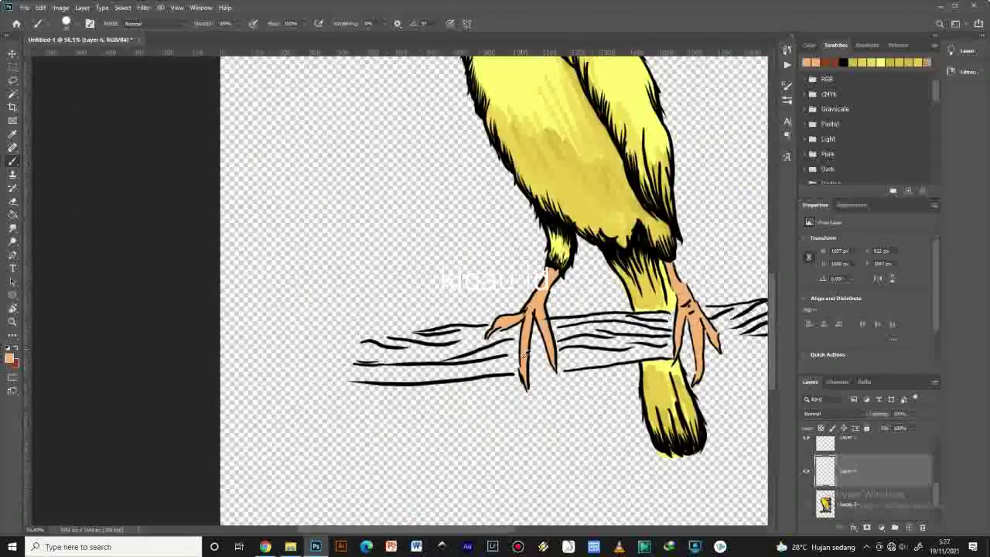
Activate the line art layer and toggle its visibility to check which strokes it holds.
{"action": "key", "text": "v"}
{"action": "scroll", "coordinate": [387, 379], "scroll_direction": "up", "scroll_amount": 5}
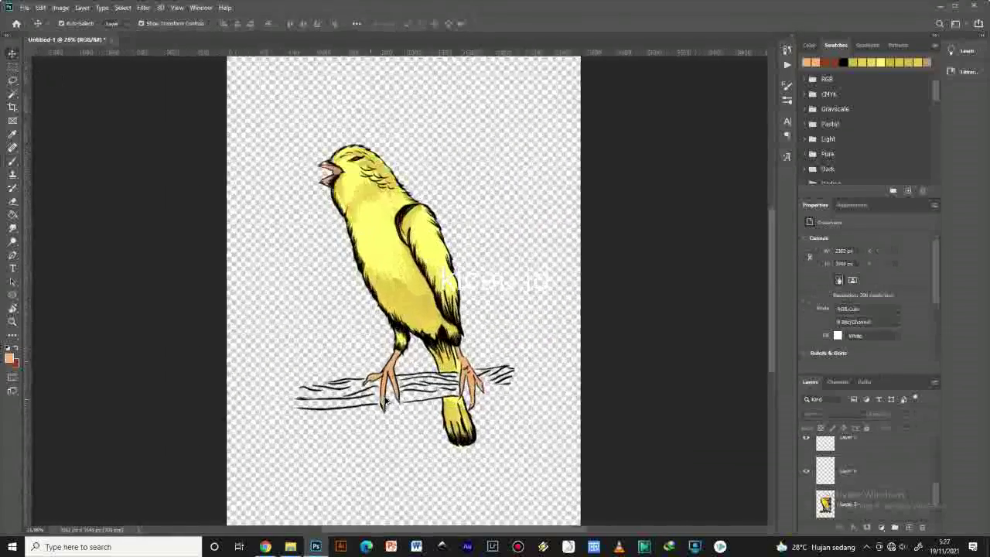
{"action": "left_click", "coordinate": [875, 461]}
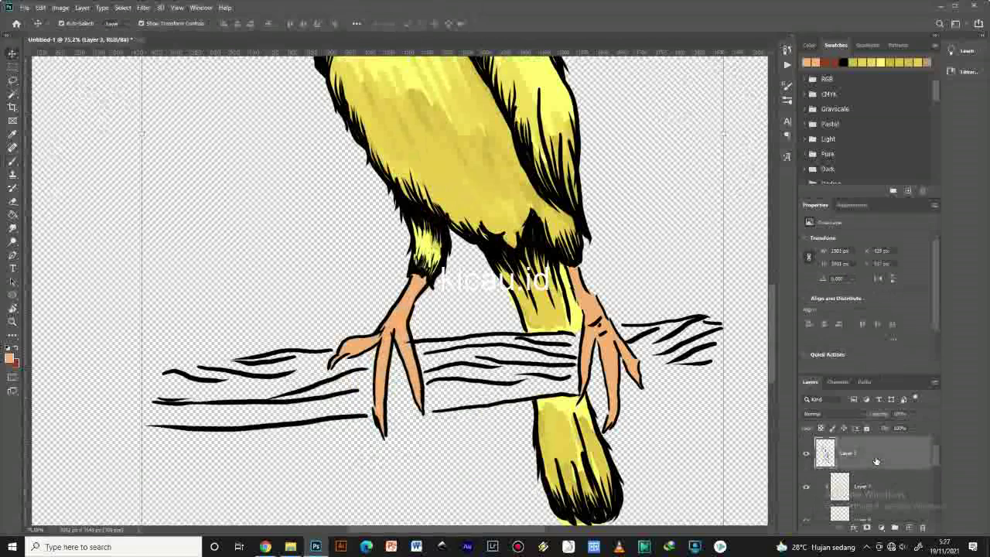
{"action": "left_click", "coordinate": [807, 454]}
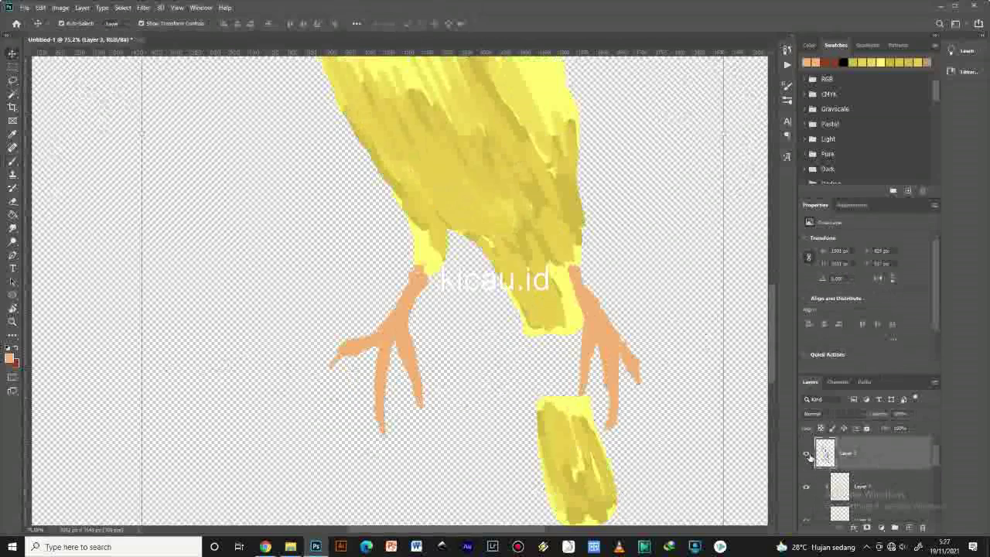
{"action": "left_click", "coordinate": [807, 455]}
Delete the branch lines beside the left foot's outer side from the line art, using Lasso selections.
{"action": "left_click", "coordinate": [12, 82]}
{"action": "scroll", "coordinate": [339, 372], "scroll_direction": "up", "scroll_amount": 7}
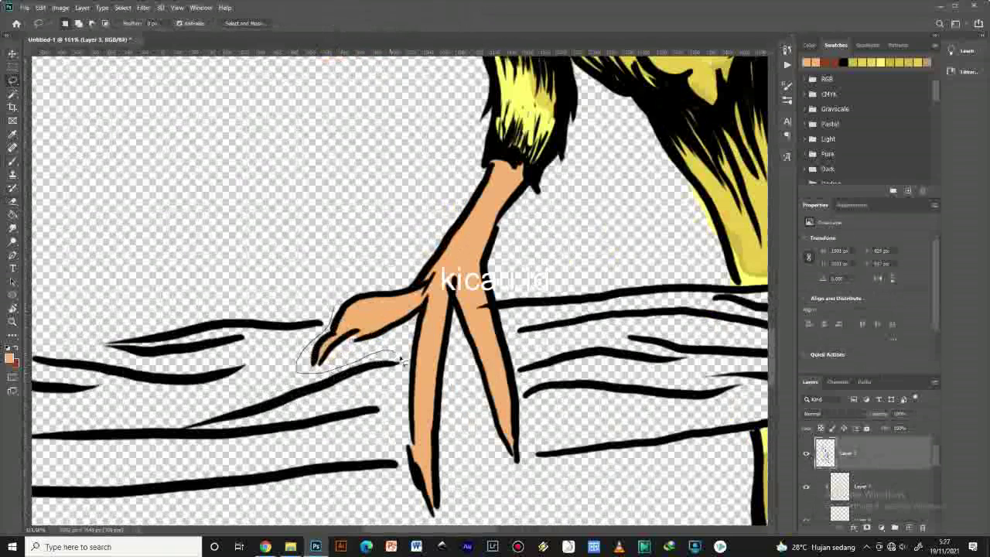
{"action": "mouse_move", "coordinate": [402, 481]}
{"action": "left_mouse_down"}
{"action": "mouse_move", "coordinate": [279, 262]}
{"action": "mouse_move", "coordinate": [325, 296]}
{"action": "left_mouse_up"}
{"action": "key", "text": "Delete"}
{"action": "scroll", "coordinate": [348, 252], "scroll_direction": "down", "scroll_amount": 6}
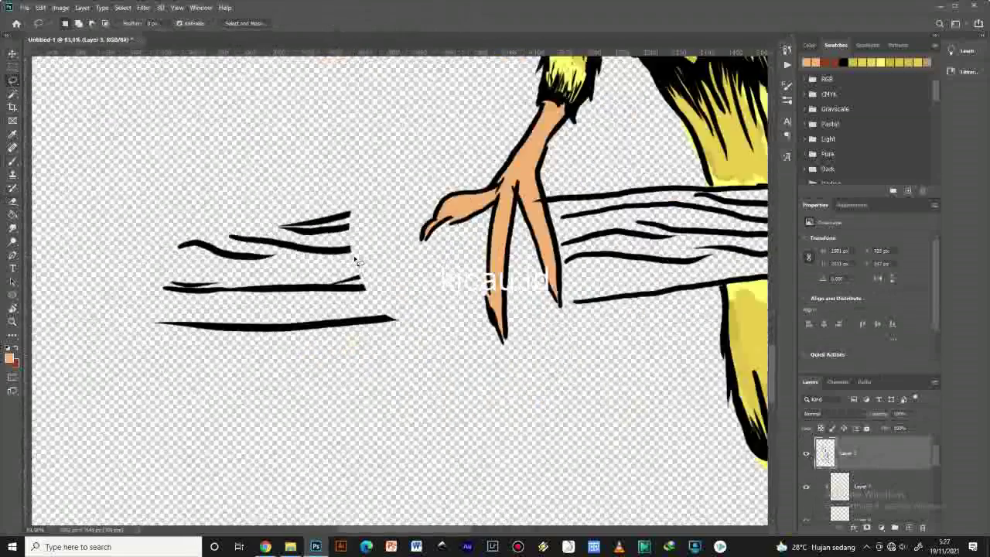
{"action": "mouse_move", "coordinate": [171, 263]}
{"action": "left_mouse_down"}
{"action": "mouse_move", "coordinate": [367, 229]}
{"action": "mouse_move", "coordinate": [173, 327]}
{"action": "left_mouse_up"}
{"action": "left_click_drag", "start_coordinate": [740, 212], "coordinate": [230, 241]}
Lasso and delete the short branch lines on the outer side of the right foot.
{"action": "scroll", "coordinate": [230, 241], "scroll_direction": "up", "scroll_amount": 7}
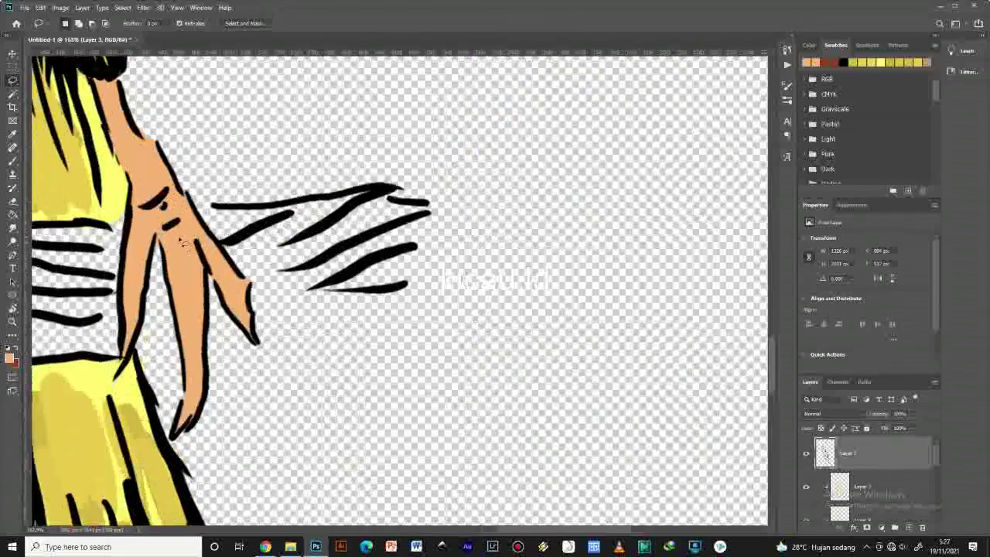
{"action": "left_click_drag", "start_coordinate": [328, 186], "coordinate": [224, 174]}
{"action": "key", "text": "Delete"}
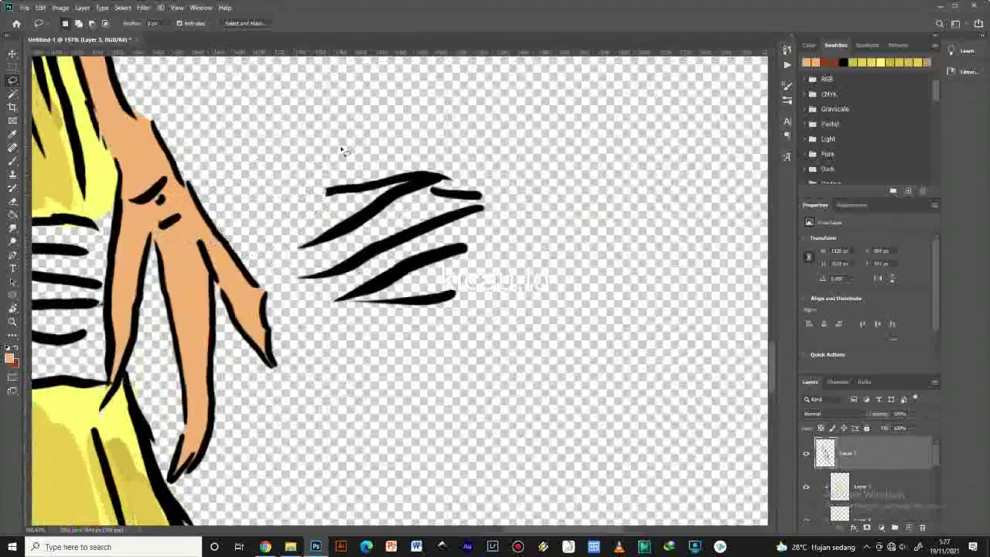
{"action": "mouse_move", "coordinate": [342, 147]}
{"action": "left_mouse_down"}
{"action": "mouse_move", "coordinate": [524, 201]}
{"action": "mouse_move", "coordinate": [344, 145]}
{"action": "left_mouse_up"}
{"action": "key", "text": "Delete"}
Remove the branch lines between the left foot and the tail with a Lasso selection.
{"action": "left_click_drag", "start_coordinate": [245, 255], "coordinate": [596, 190]}
{"action": "left_click_drag", "start_coordinate": [402, 261], "coordinate": [531, 282]}
{"action": "scroll", "coordinate": [140, 207], "scroll_direction": "up", "scroll_amount": 1}
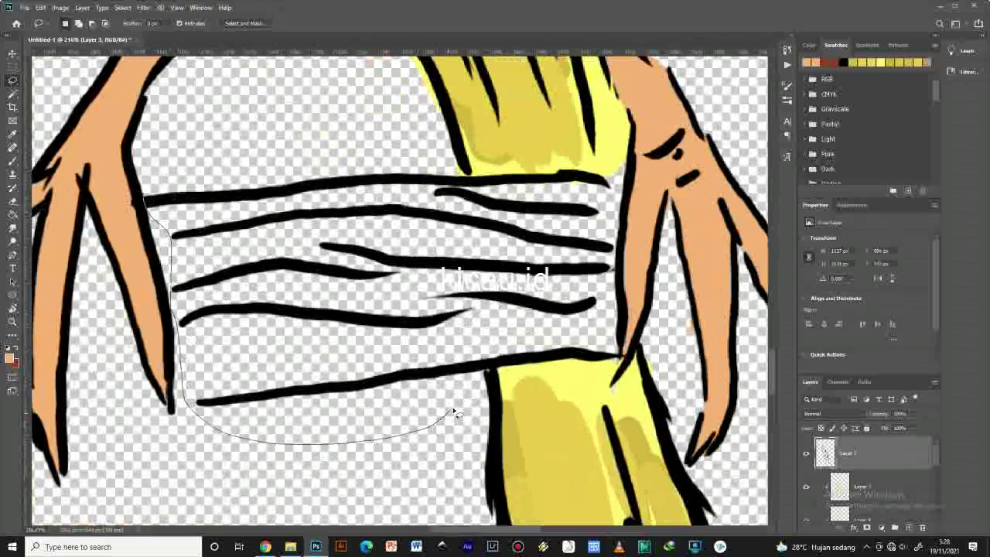
{"action": "left_click_drag", "start_coordinate": [467, 183], "coordinate": [462, 180]}
{"action": "key", "text": "Delete"}
{"action": "key", "text": "ctrl+d"}
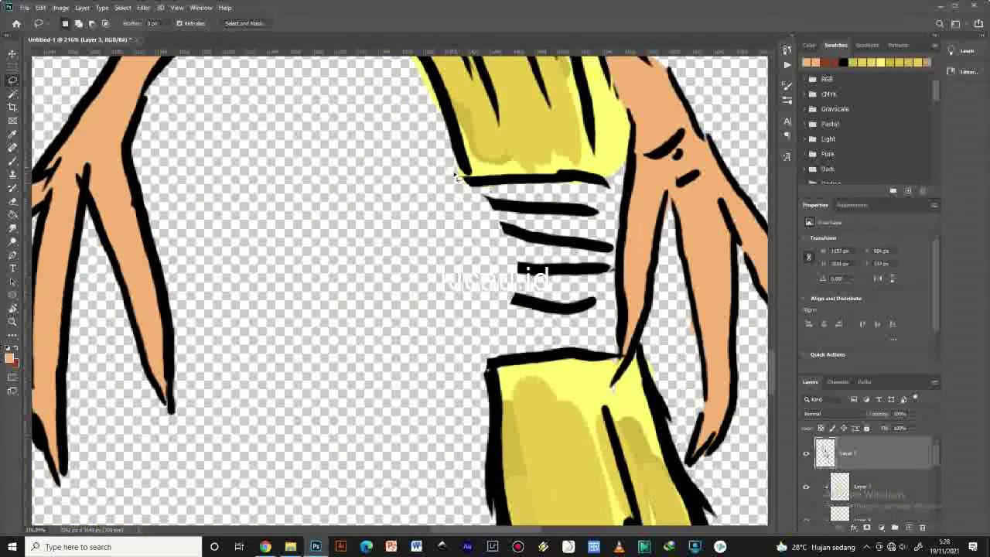
Delete the leftover branch lines between the tail's upper part and the right foot's toe.
{"action": "left_click_drag", "start_coordinate": [456, 295], "coordinate": [447, 169]}
{"action": "key", "text": "Delete"}
{"action": "key", "text": "ctrl+d"}
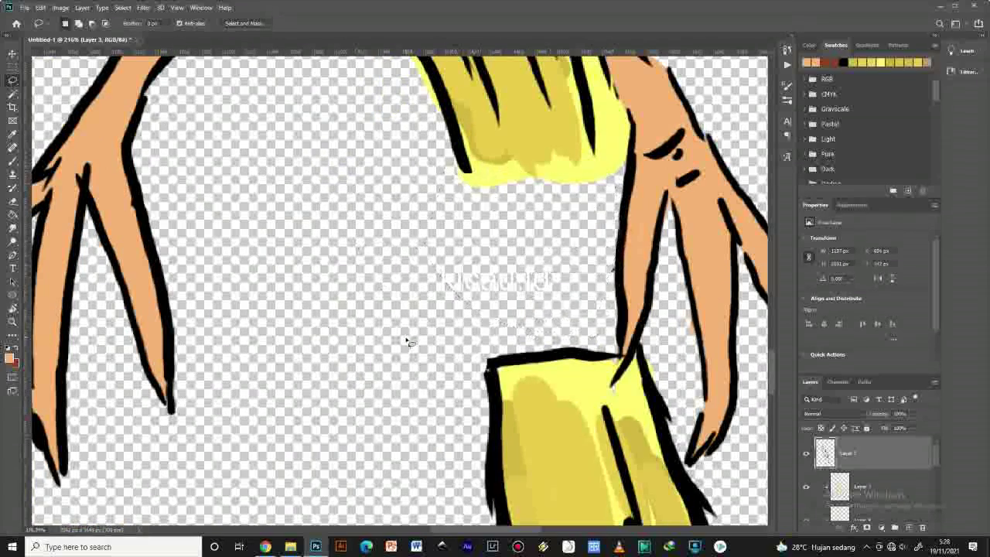
Lasso and delete the branch line along the top edge of the tail's lower part.
{"action": "left_click_drag", "start_coordinate": [399, 365], "coordinate": [345, 328]}
{"action": "scroll", "coordinate": [345, 328], "scroll_direction": "up", "scroll_amount": 1}
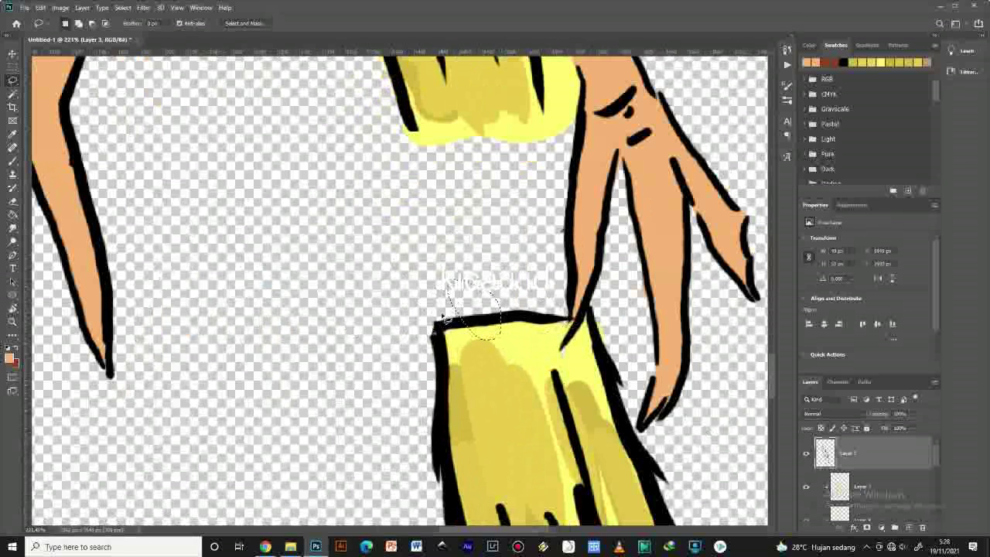
{"action": "mouse_move", "coordinate": [571, 320]}
{"action": "left_mouse_down"}
{"action": "mouse_move", "coordinate": [464, 290]}
{"action": "mouse_move", "coordinate": [435, 308]}
{"action": "left_mouse_up"}
{"action": "key", "text": "Delete"}
{"action": "key", "text": "ctrl+d"}
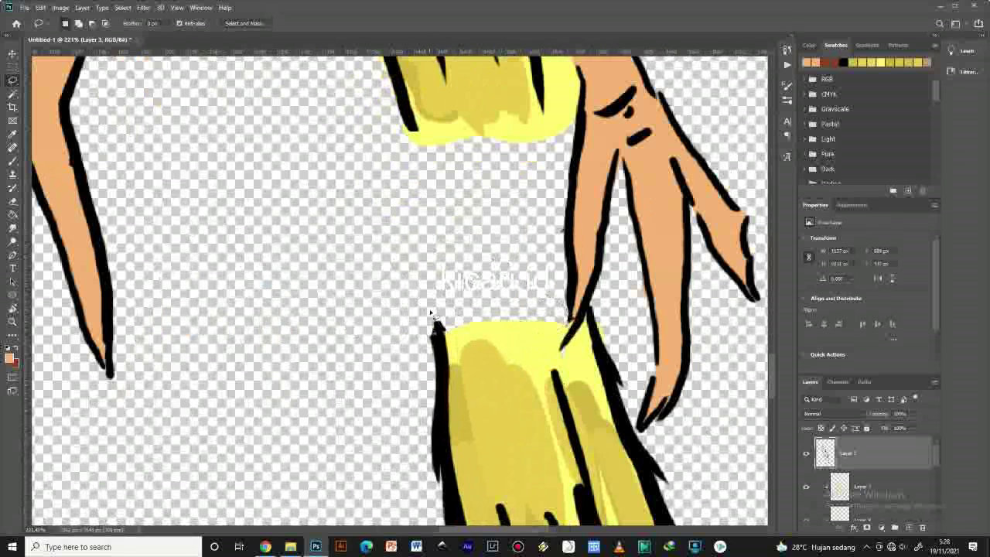
{"action": "scroll", "coordinate": [430, 312], "scroll_direction": "down", "scroll_amount": 8}
{"action": "left_click", "coordinate": [13, 54]}
{"action": "scroll", "coordinate": [596, 353], "scroll_direction": "down", "scroll_amount": 10}
{"action": "left_click", "coordinate": [350, 400]}
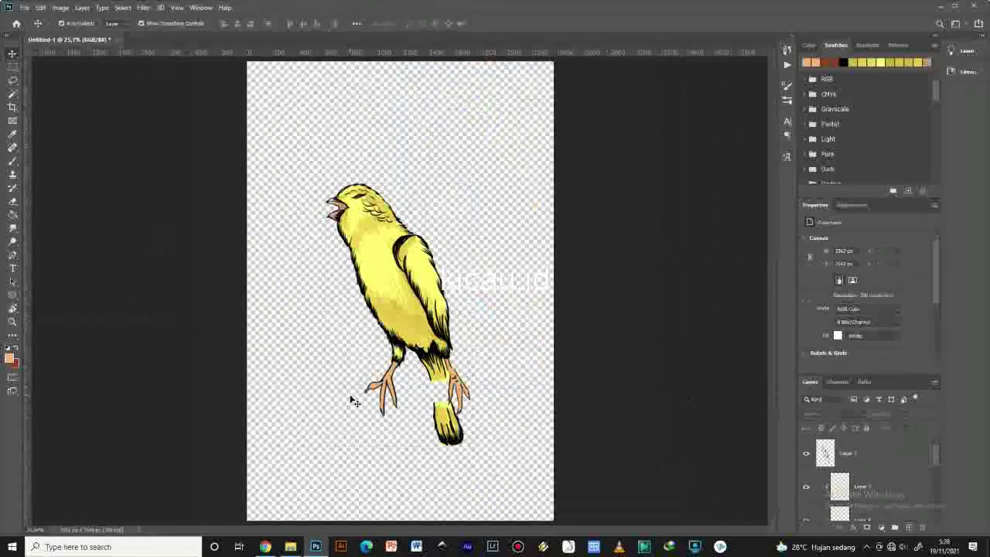
{"action": "scroll", "coordinate": [361, 335], "scroll_direction": "up", "scroll_amount": 3}
{"action": "scroll", "coordinate": [361, 336], "scroll_direction": "down", "scroll_amount": 3}
{"action": "left_click", "coordinate": [868, 547]}
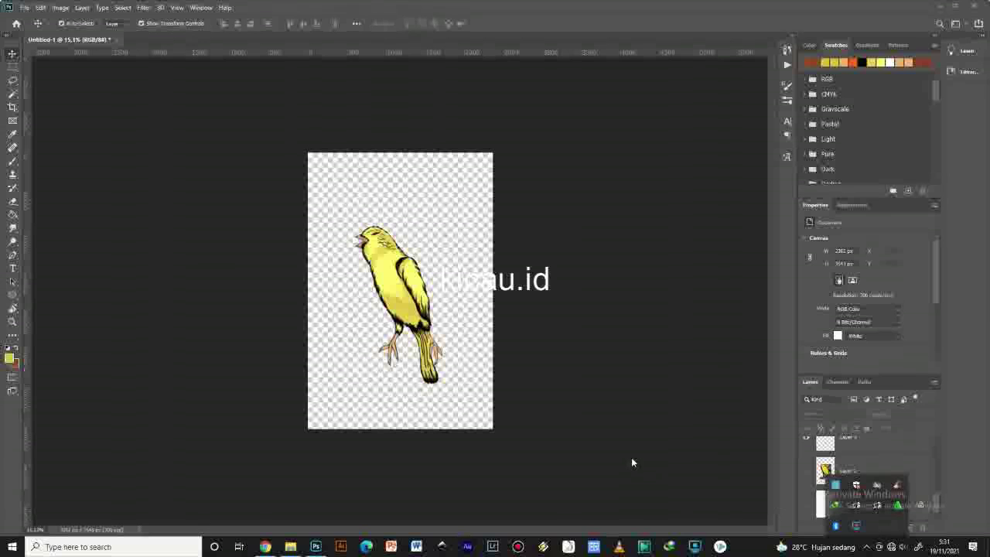
{"action": "left_click", "coordinate": [631, 462]}
Add a black Solid Color fill layer directly above the reference photo layer.
{"action": "left_click", "coordinate": [874, 477]}
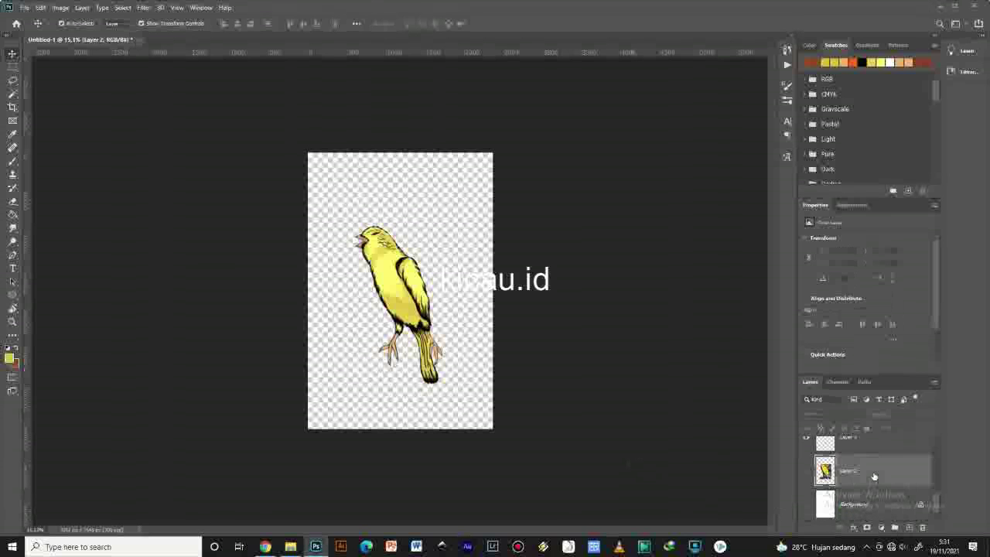
{"action": "left_click", "coordinate": [884, 528]}
{"action": "left_click", "coordinate": [883, 347]}
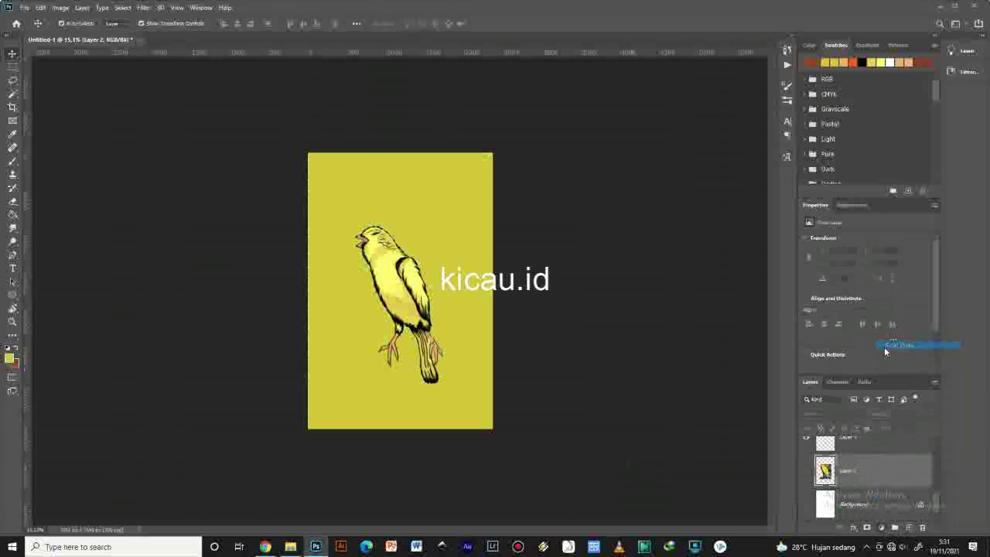
{"action": "left_click_drag", "start_coordinate": [778, 408], "coordinate": [656, 511]}
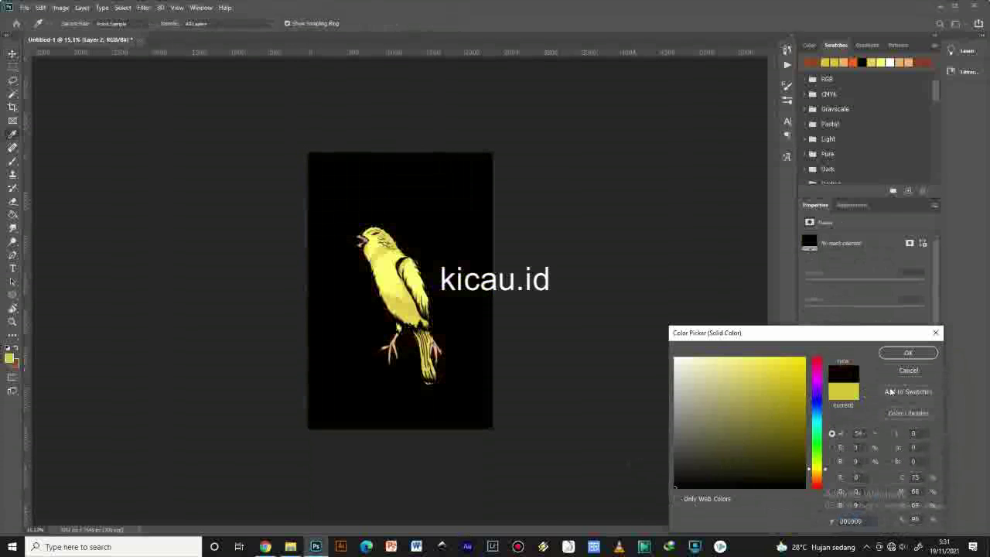
{"action": "left_click", "coordinate": [906, 353]}
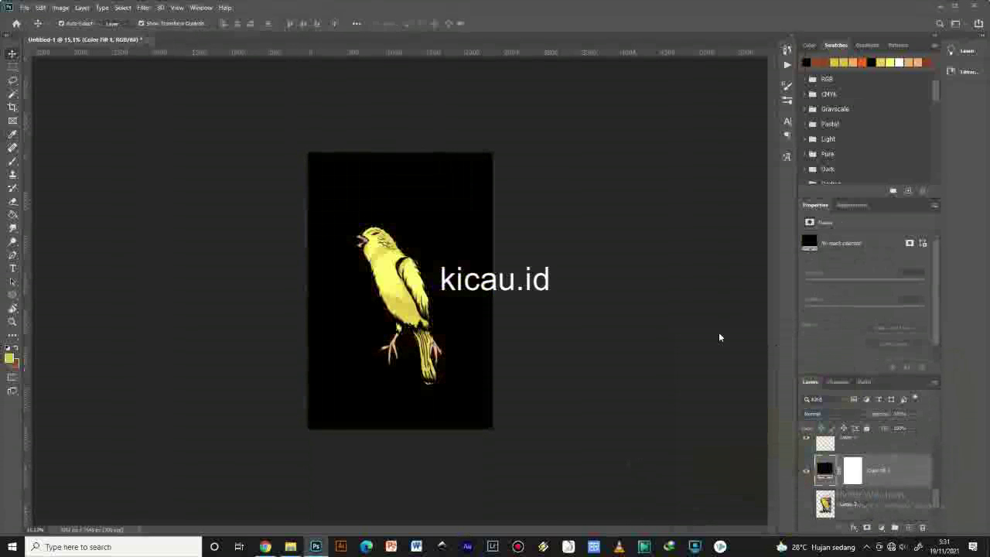
Draw a mustard yellow circle about 1330 px wide behind the bird's body and duplicate its layer.
{"action": "left_click", "coordinate": [12, 294]}
{"action": "left_click_drag", "start_coordinate": [349, 240], "coordinate": [457, 387]}
{"action": "left_click", "coordinate": [13, 55]}
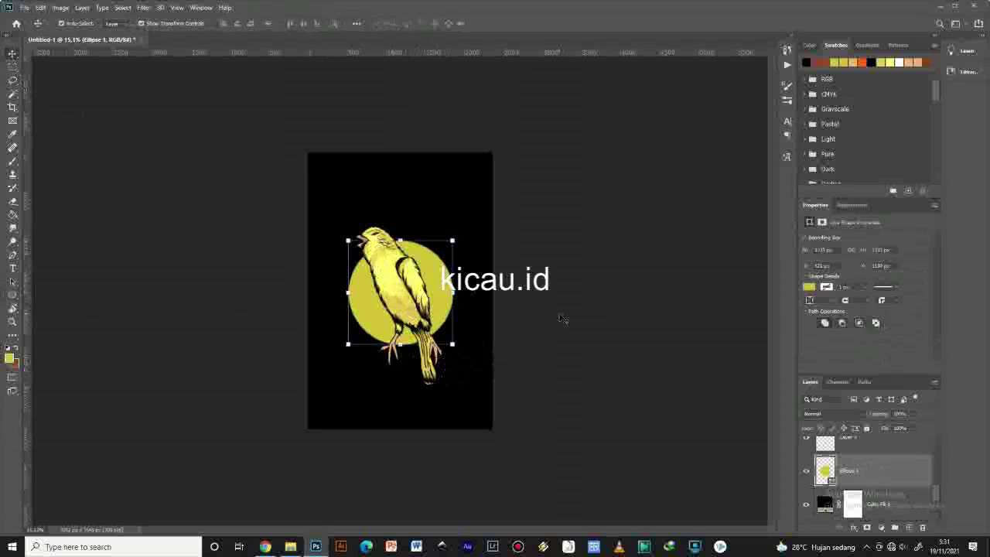
{"action": "key", "text": "ctrl+j"}
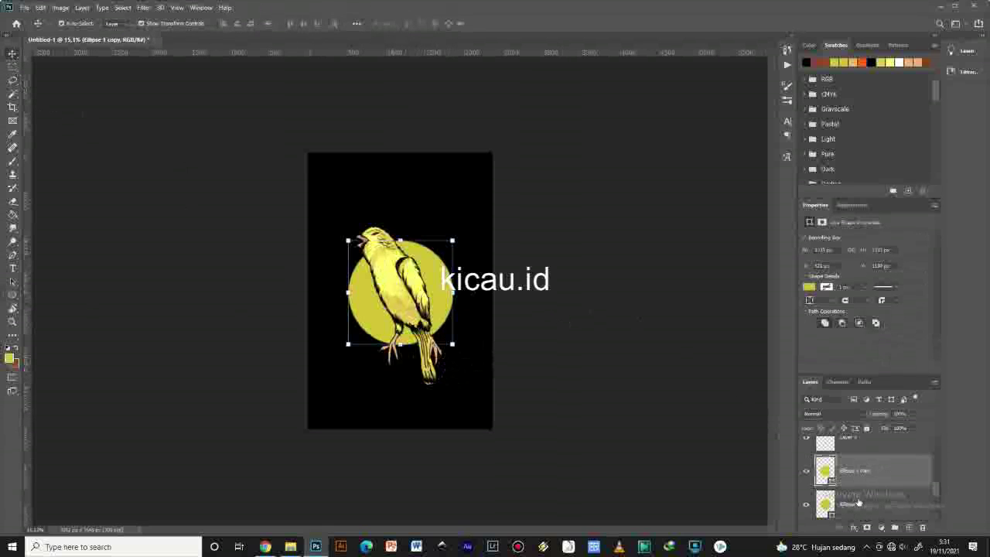
Change the fill of the lower circle to reddish brown.
{"action": "left_click", "coordinate": [858, 502]}
{"action": "double_click", "coordinate": [826, 504]}
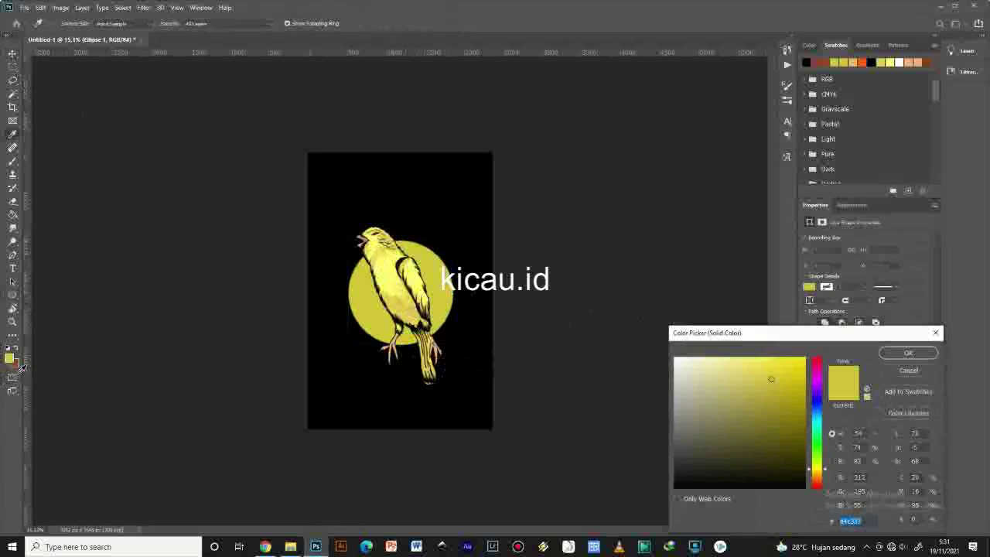
{"action": "type", "text": "994c26"}
{"action": "left_click", "coordinate": [908, 353]}
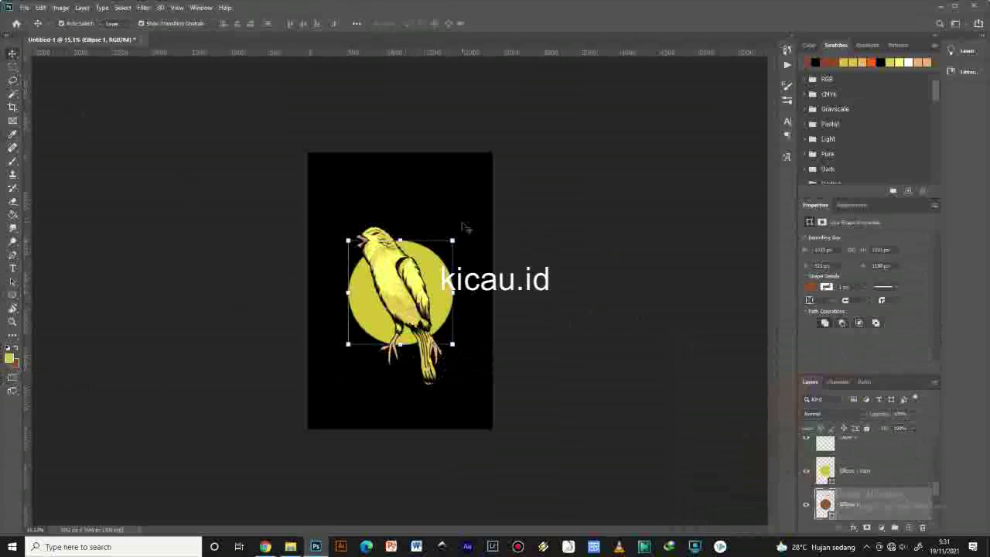
Enlarge the brown circle evenly around its center to about 1830 px wide.
{"action": "key", "text": "ctrl+t"}
{"action": "left_click_drag", "start_coordinate": [456, 241], "coordinate": [477, 221]}
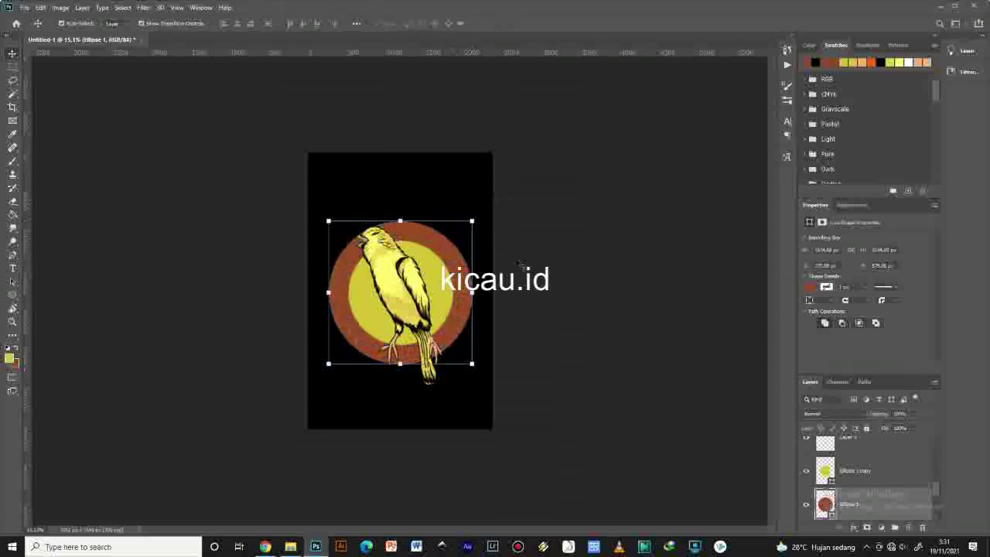
{"action": "key", "text": "Return"}
Select both the yellow and brown circles and move them straight up slightly behind the bird.
{"action": "scroll", "coordinate": [471, 344], "scroll_direction": "up", "scroll_amount": 4}
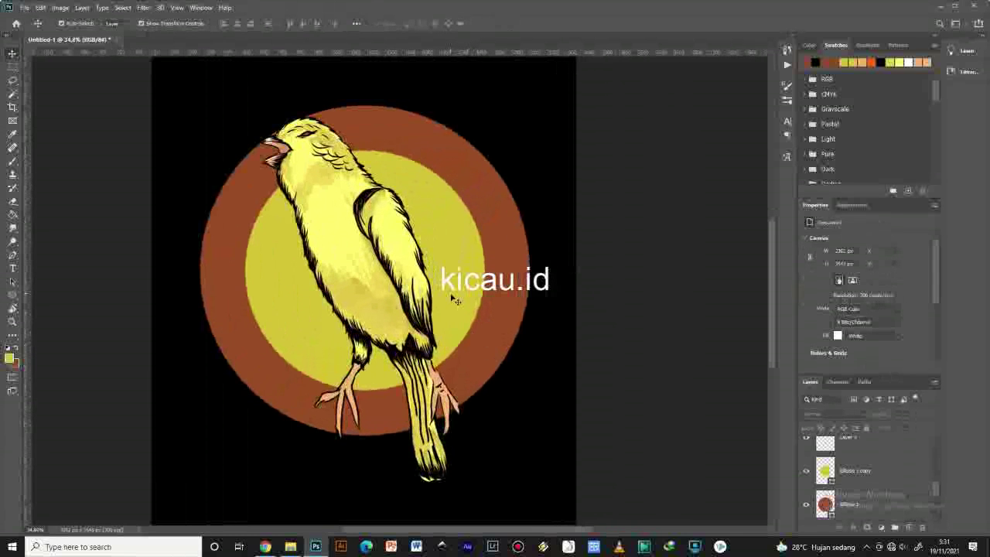
{"action": "left_click", "coordinate": [456, 302]}
{"action": "left_click", "coordinate": [488, 340]}
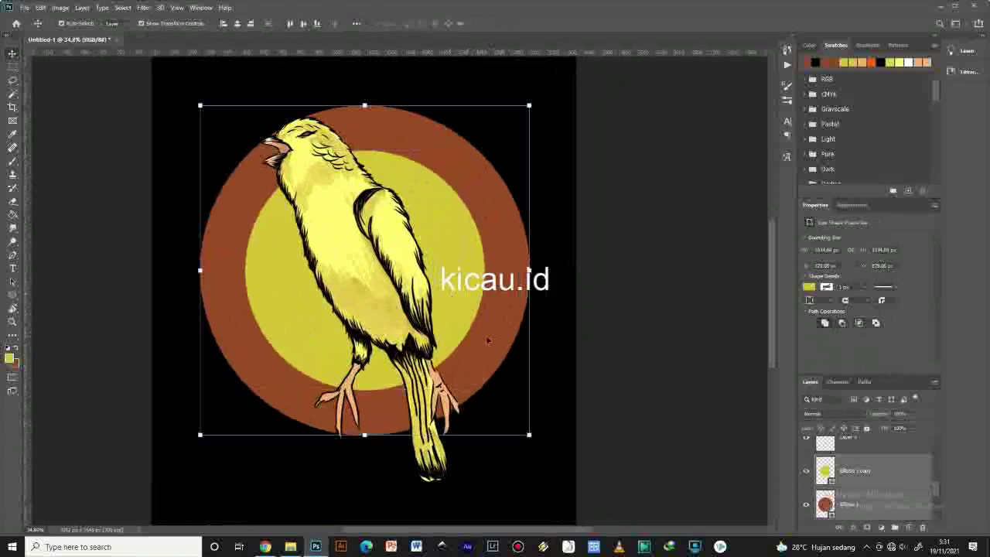
{"action": "left_click_drag", "start_coordinate": [486, 341], "coordinate": [486, 317]}
Enlarge the yellow circle around its center to about 1436 px wide, narrowing the brown ring.
{"action": "left_click", "coordinate": [448, 248]}
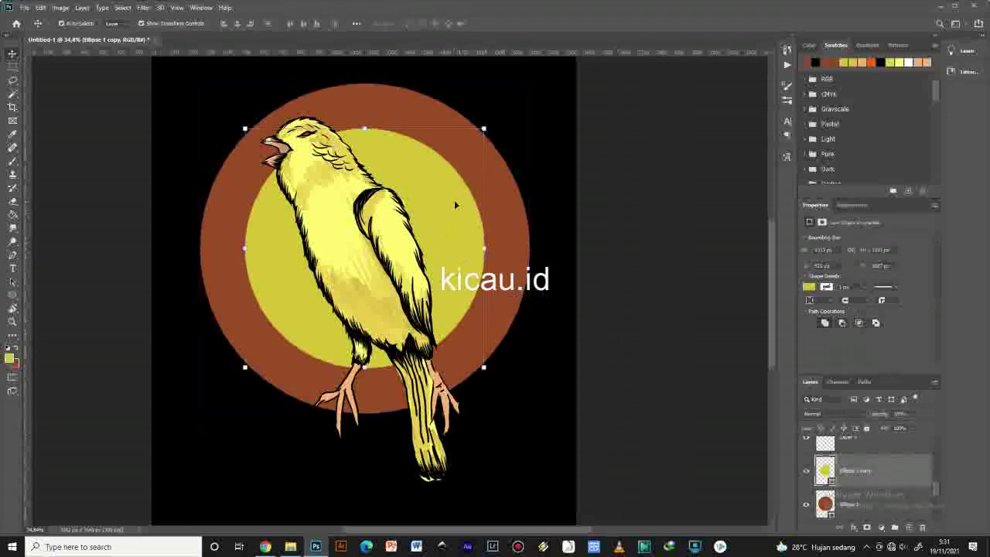
{"action": "left_click", "coordinate": [491, 135]}
{"action": "left_click_drag", "start_coordinate": [487, 132], "coordinate": [496, 123]}
{"action": "key", "text": "Return"}
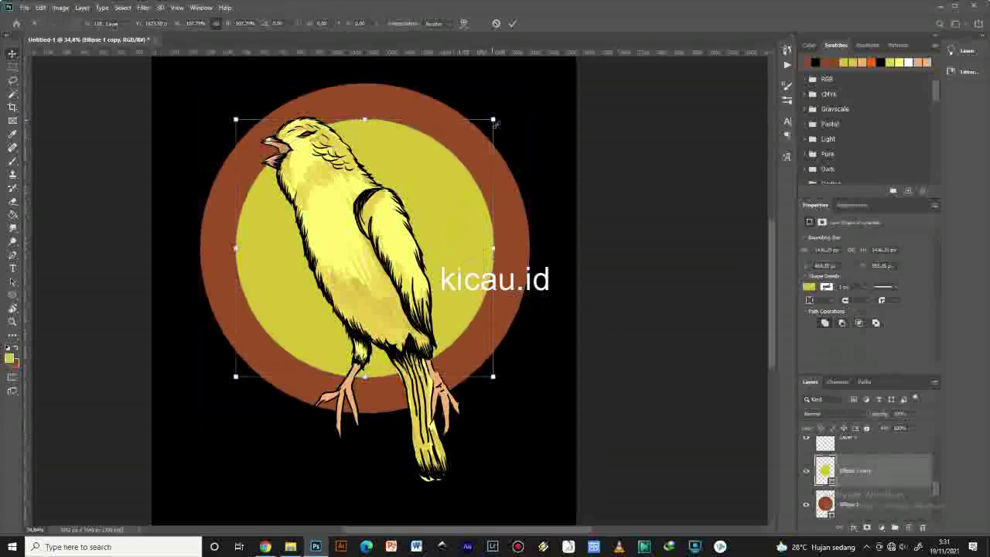
{"action": "left_click", "coordinate": [643, 340]}
{"action": "scroll", "coordinate": [644, 341], "scroll_direction": "down", "scroll_amount": 3}
{"action": "scroll", "coordinate": [611, 381], "scroll_direction": "down", "scroll_amount": 2}
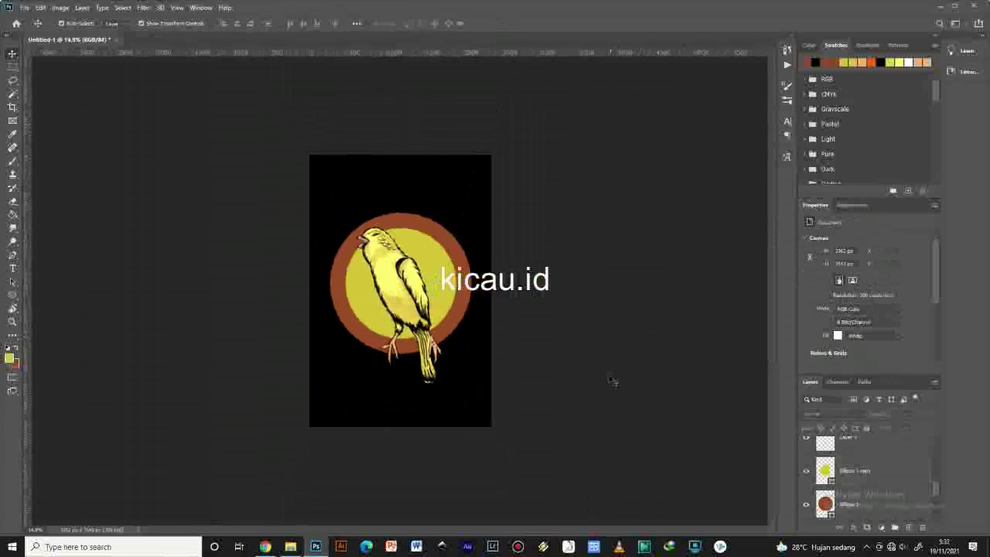
{"action": "scroll", "coordinate": [379, 180], "scroll_direction": "up", "scroll_amount": 4}
{"action": "scroll", "coordinate": [574, 236], "scroll_direction": "down", "scroll_amount": 2}
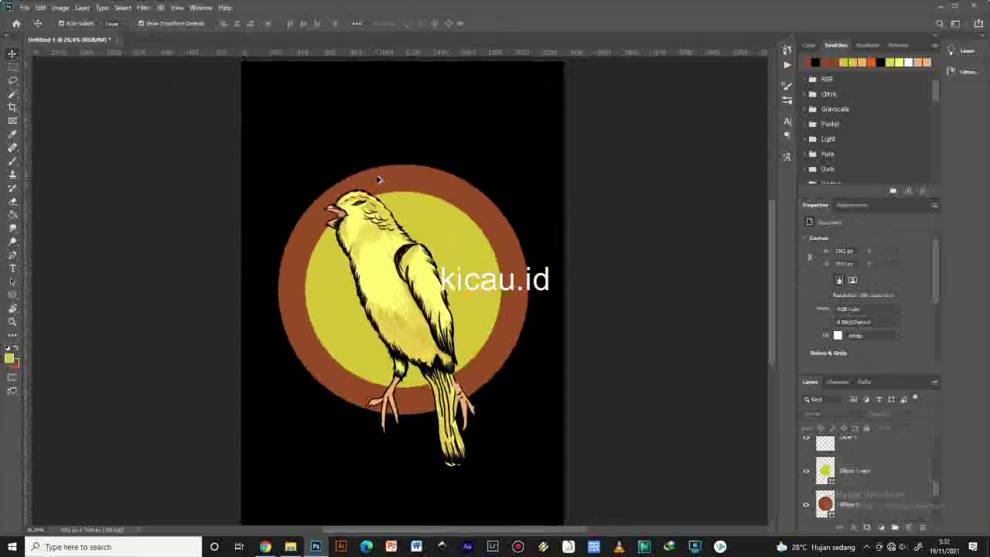
Rasterize the reddish-brown circle and soften its edge with a moderate Gaussian Blur.
{"action": "left_click", "coordinate": [867, 548]}
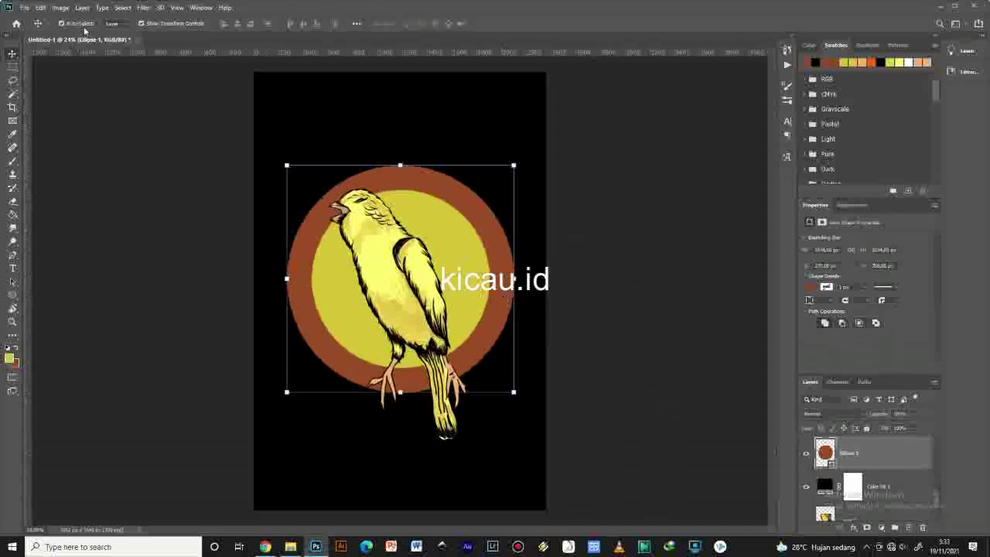
{"action": "left_click", "coordinate": [144, 8]}
{"action": "mouse_move", "coordinate": [158, 134]}
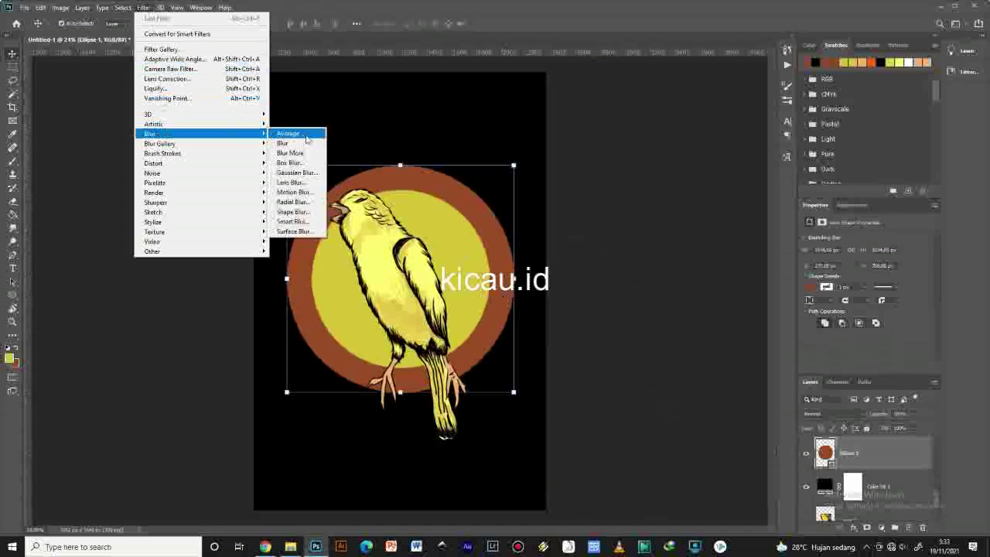
{"action": "left_click", "coordinate": [297, 173]}
{"action": "left_click", "coordinate": [571, 206]}
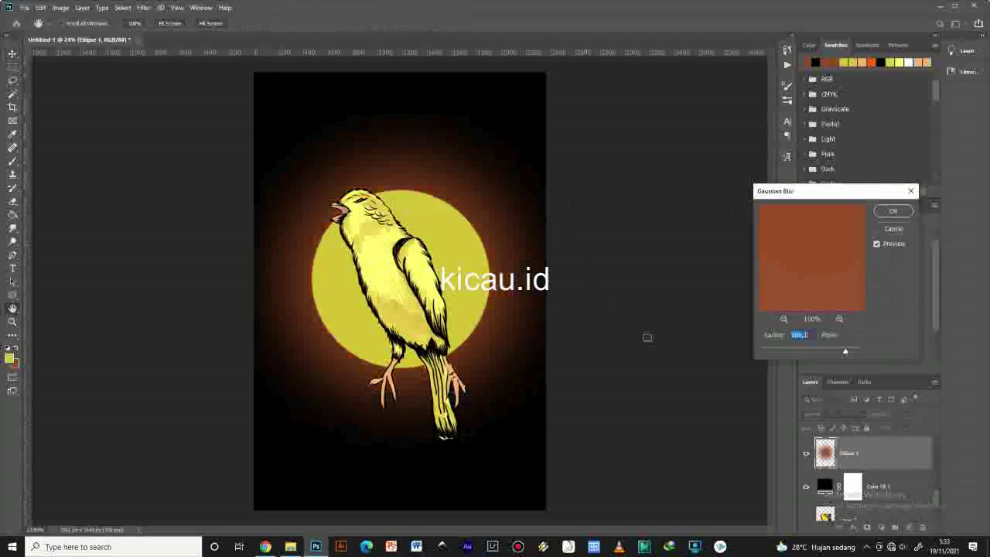
{"action": "left_click_drag", "start_coordinate": [829, 353], "coordinate": [808, 350]}
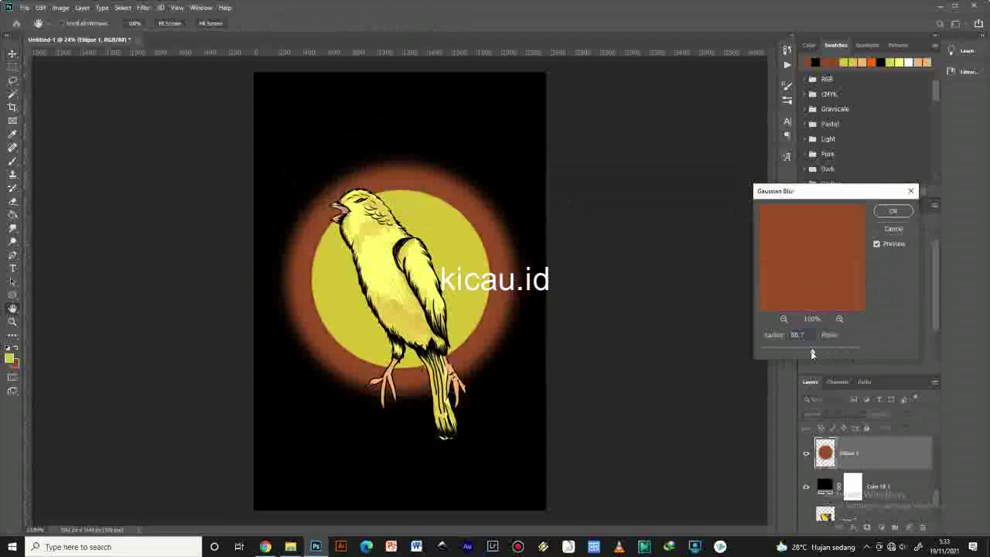
{"action": "left_click", "coordinate": [893, 210]}
Rasterize the yellow circle and apply a Gaussian Blur with a radius of about 61 px.
{"action": "left_click", "coordinate": [143, 7]}
{"action": "mouse_move", "coordinate": [224, 132]}
{"action": "left_click", "coordinate": [297, 173]}
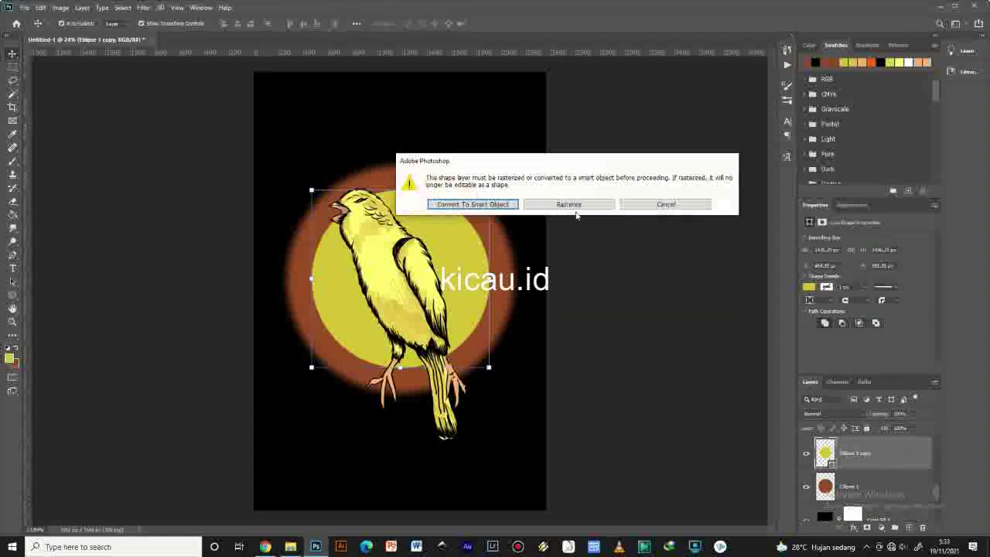
{"action": "left_click", "coordinate": [570, 205]}
{"action": "left_click_drag", "start_coordinate": [814, 354], "coordinate": [819, 354]}
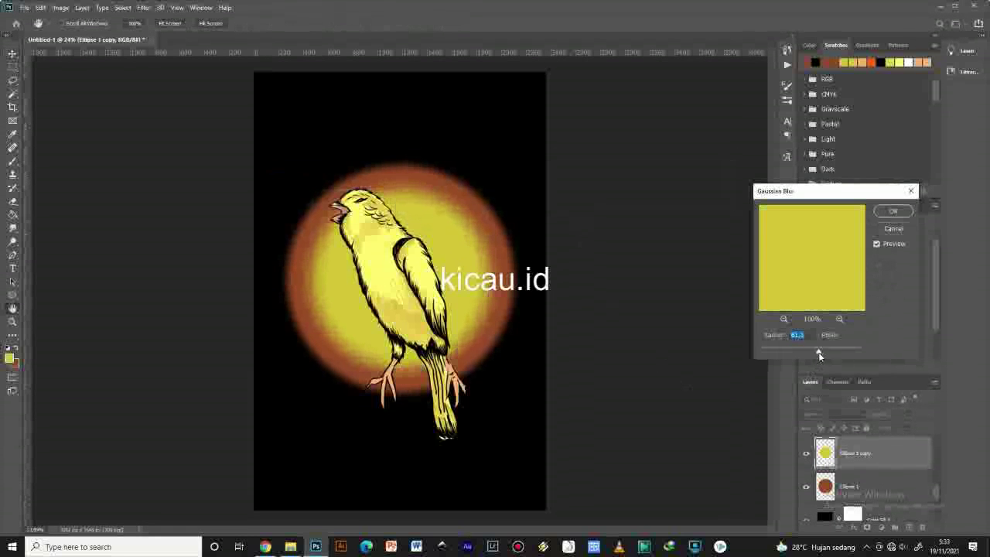
{"action": "left_click", "coordinate": [891, 212]}
Shrink the blurred yellow circle slightly around its center, making its layer about 1679 px wide.
{"action": "key", "text": "ctrl+t"}
{"action": "left_click_drag", "start_coordinate": [512, 176], "coordinate": [507, 182]}
{"action": "key", "text": "Return"}
{"action": "left_click", "coordinate": [618, 290]}
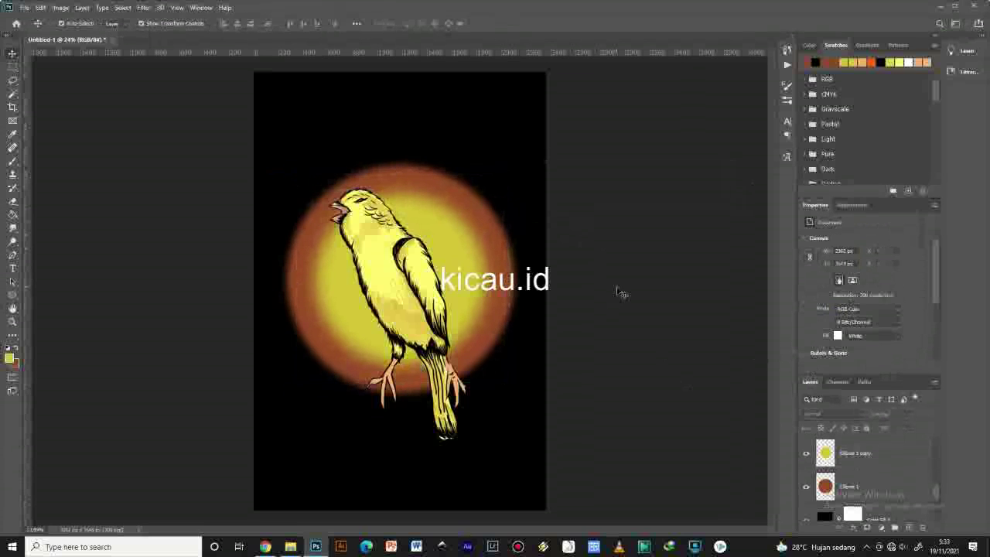
{"action": "scroll", "coordinate": [418, 318], "scroll_direction": "down", "scroll_amount": 6}
{"action": "scroll", "coordinate": [413, 305], "scroll_direction": "up", "scroll_amount": 11}
{"action": "scroll", "coordinate": [413, 304], "scroll_direction": "down", "scroll_amount": 7}
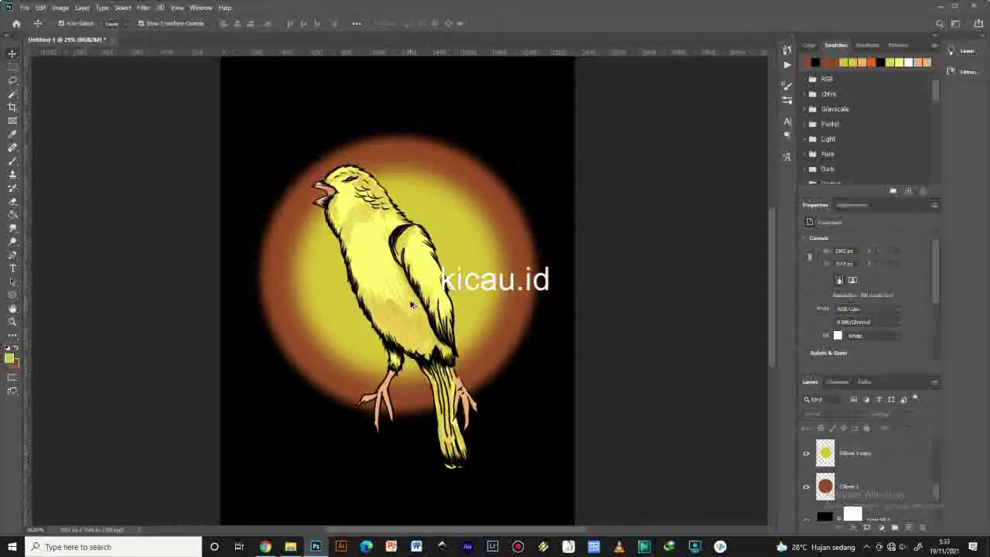
Place the bare-tree image above the yellow circle, scaled to about 1793 px high, to the right of the bird.
{"action": "left_click", "coordinate": [461, 301]}
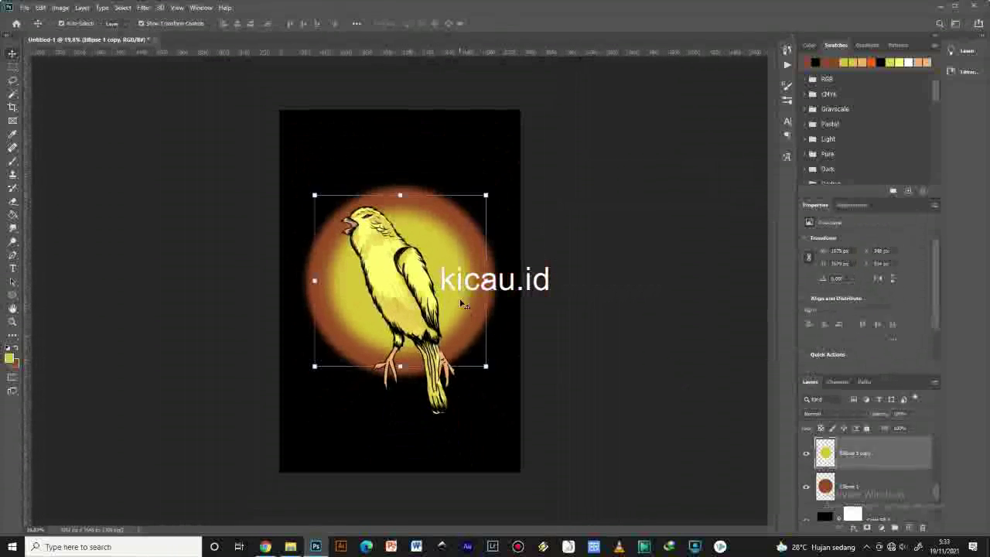
{"action": "left_click", "coordinate": [289, 545]}
{"action": "left_click", "coordinate": [54, 242]}
{"action": "left_click_drag", "start_coordinate": [781, 193], "coordinate": [530, 152]}
{"action": "left_click_drag", "start_coordinate": [516, 110], "coordinate": [460, 199]}
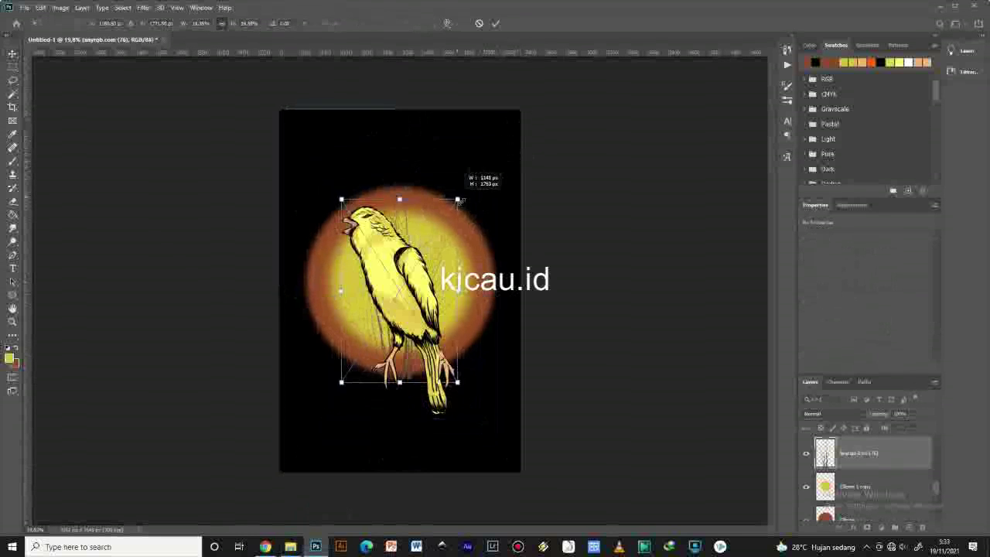
{"action": "left_click_drag", "start_coordinate": [409, 314], "coordinate": [472, 331]}
{"action": "key", "text": "Return"}
Apply a dark navy Color Overlay to the tree image and check how it blends into the background.
{"action": "left_click", "coordinate": [854, 527]}
{"action": "left_click", "coordinate": [867, 489]}
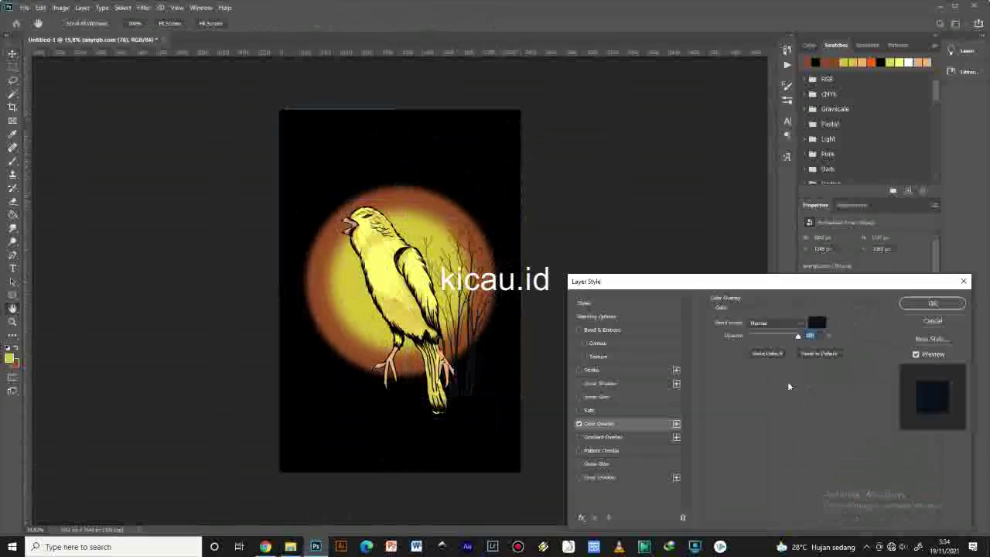
{"action": "left_click", "coordinate": [924, 303]}
{"action": "left_click", "coordinate": [665, 322]}
{"action": "scroll", "coordinate": [429, 323], "scroll_direction": "up", "scroll_amount": 5}
{"action": "left_click", "coordinate": [484, 325]}
{"action": "left_click", "coordinate": [505, 433]}
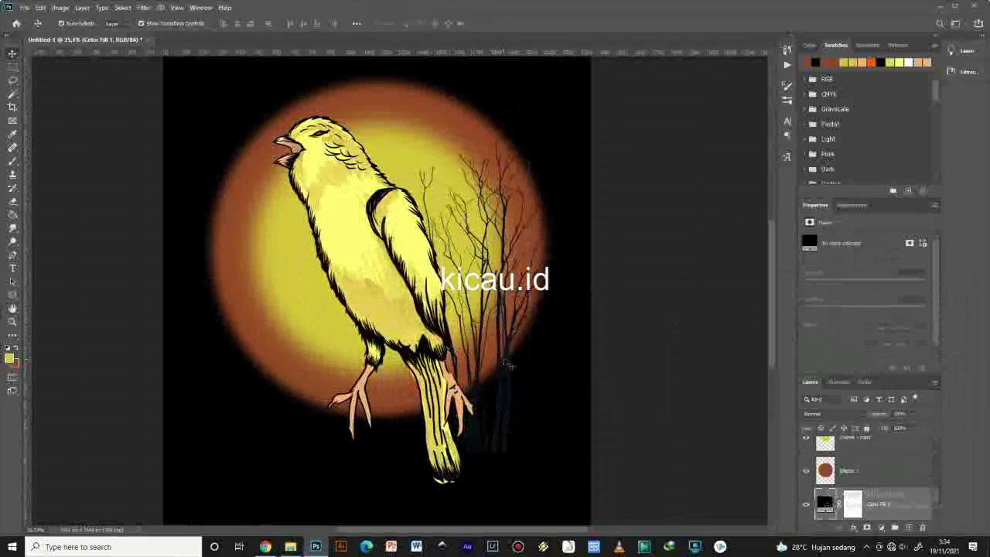
{"action": "scroll", "coordinate": [504, 433], "scroll_direction": "up", "scroll_amount": 2}
{"action": "scroll", "coordinate": [513, 354], "scroll_direction": "up", "scroll_amount": 2}
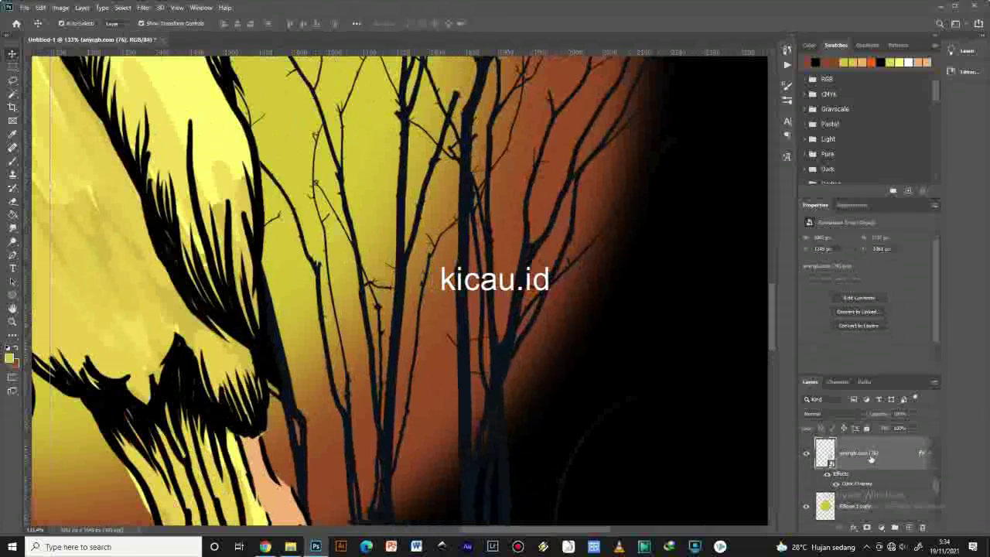
Rasterize the tree layer and change its Color Overlay to black.
{"action": "right_click", "coordinate": [872, 458]}
{"action": "left_click", "coordinate": [889, 198]}
{"action": "left_click", "coordinate": [854, 527]}
{"action": "left_click", "coordinate": [872, 489]}
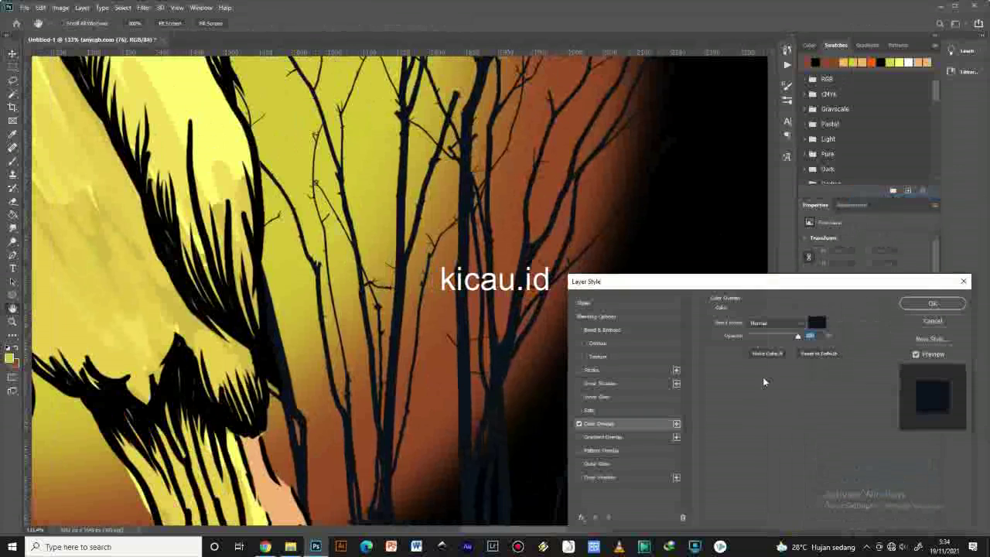
{"action": "left_click", "coordinate": [817, 323]}
{"action": "left_click", "coordinate": [734, 232]}
{"action": "left_click", "coordinate": [909, 352]}
{"action": "left_click", "coordinate": [931, 303]}
{"action": "scroll", "coordinate": [621, 291], "scroll_direction": "down", "scroll_amount": 5}
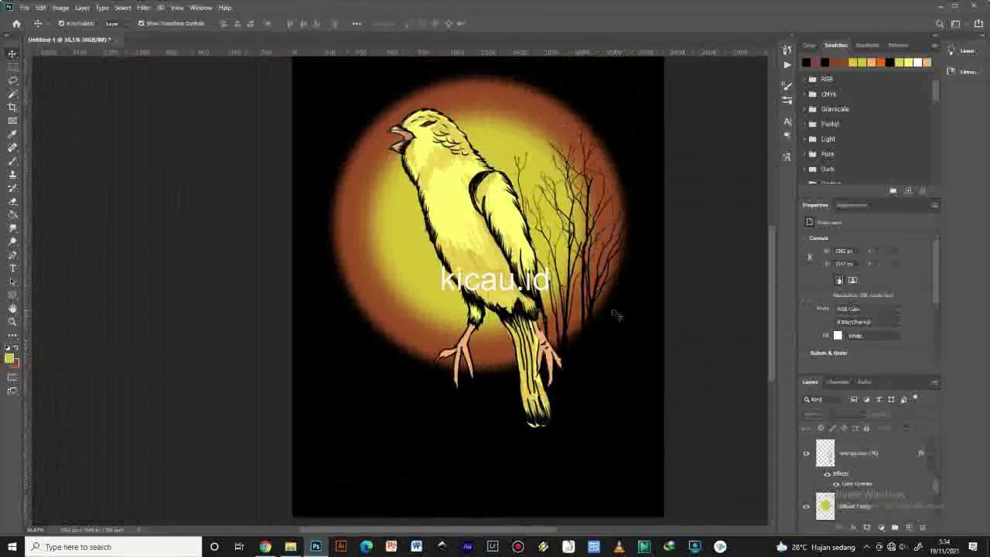
Duplicate the trees, move the copy to the left of the bird, and rotate it clockwise to fit the circle.
{"action": "scroll", "coordinate": [854, 480], "scroll_direction": "up", "scroll_amount": 3}
{"action": "left_click", "coordinate": [864, 459]}
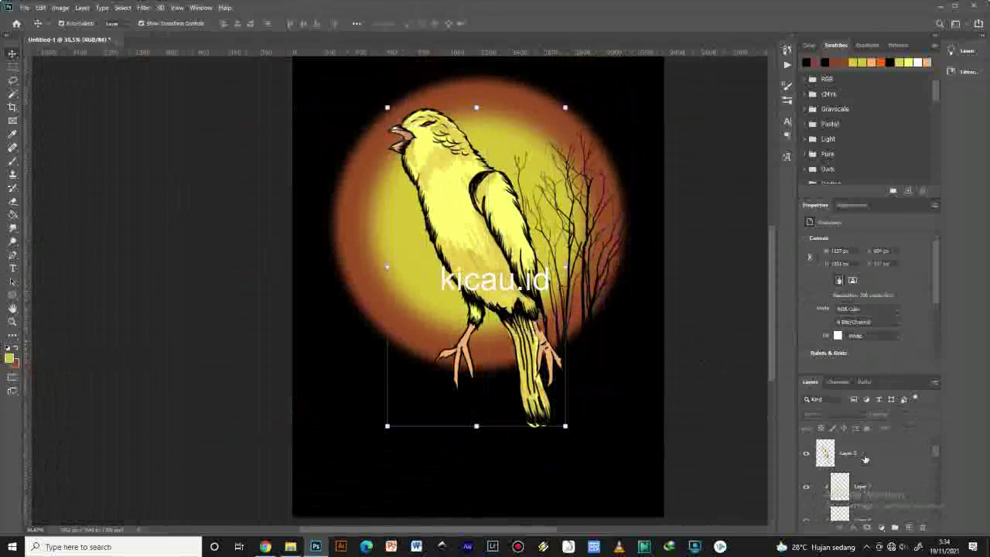
{"action": "left_click", "coordinate": [704, 333]}
{"action": "scroll", "coordinate": [586, 231], "scroll_direction": "up", "scroll_amount": 5}
{"action": "left_click", "coordinate": [586, 293]}
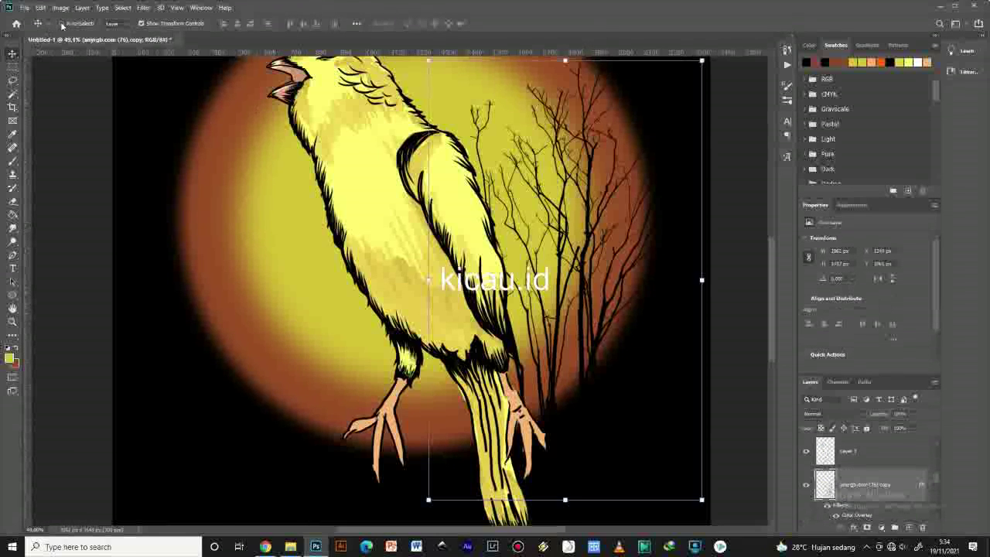
{"action": "scroll", "coordinate": [468, 288], "scroll_direction": "down", "scroll_amount": 4}
{"action": "left_click_drag", "start_coordinate": [560, 324], "coordinate": [375, 383]}
{"action": "left_click_drag", "start_coordinate": [458, 258], "coordinate": [495, 346]}
{"action": "left_click_drag", "start_coordinate": [376, 320], "coordinate": [324, 330]}
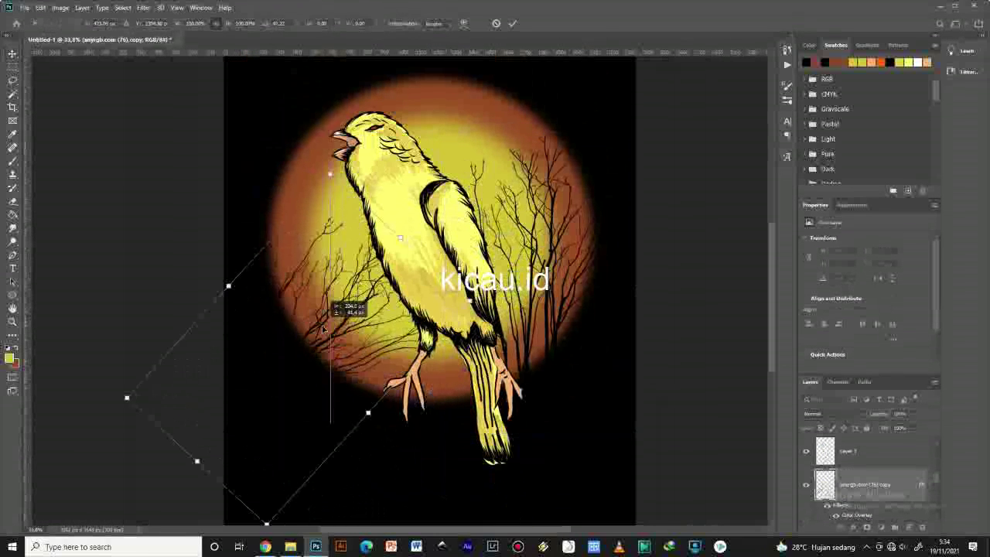
{"action": "left_click_drag", "start_coordinate": [491, 323], "coordinate": [468, 245]}
{"action": "key", "text": "Return"}
Duplicate the left trees, rotate the copy about 33° counterclockwise, and place it behind the legs along the circle's lower edge.
{"action": "scroll", "coordinate": [392, 438], "scroll_direction": "down", "scroll_amount": 4}
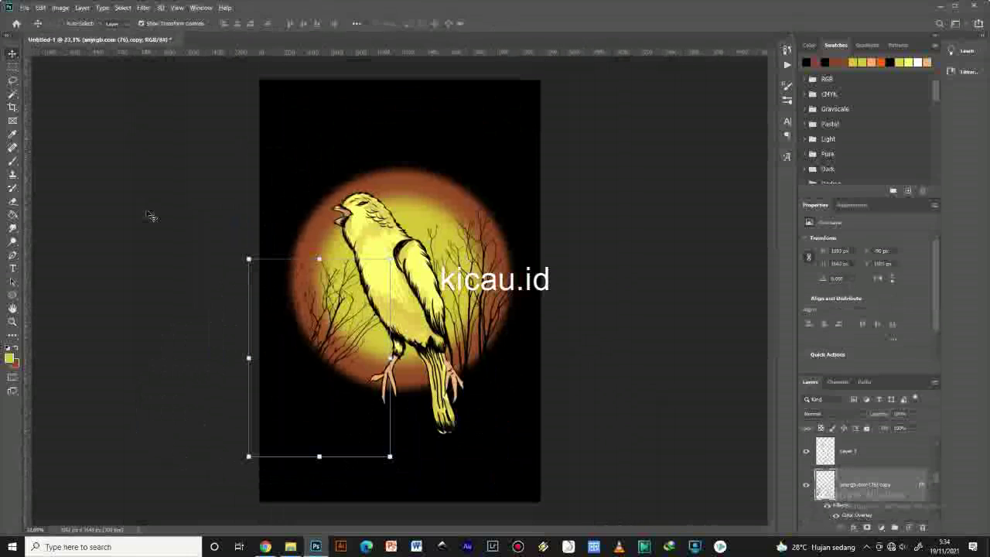
{"action": "key", "text": "ctrl+j"}
{"action": "left_click_drag", "start_coordinate": [274, 361], "coordinate": [333, 394]}
{"action": "left_click_drag", "start_coordinate": [458, 280], "coordinate": [385, 254]}
{"action": "left_click_drag", "start_coordinate": [364, 350], "coordinate": [401, 362]}
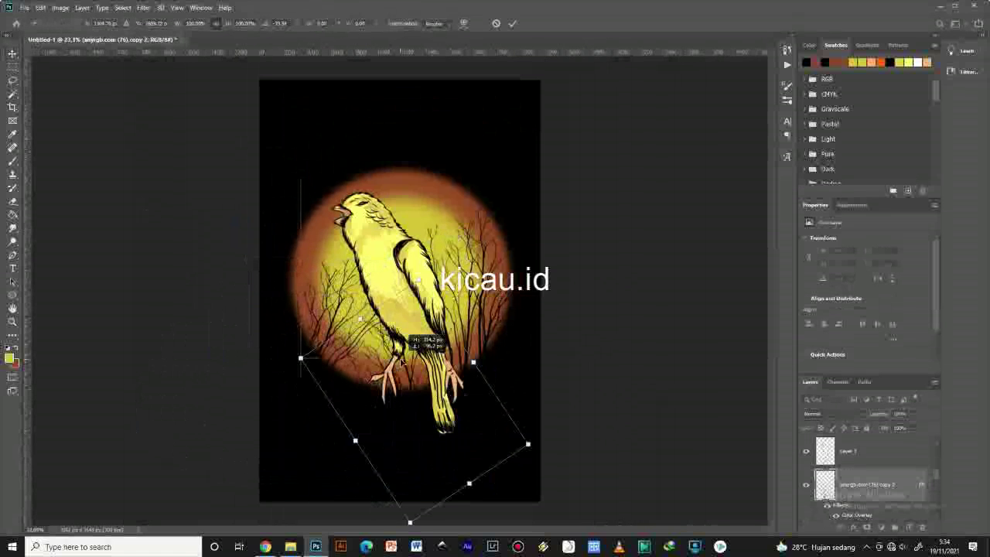
{"action": "key", "text": "Escape"}
{"action": "left_click", "coordinate": [62, 24]}
{"action": "left_click", "coordinate": [577, 410]}
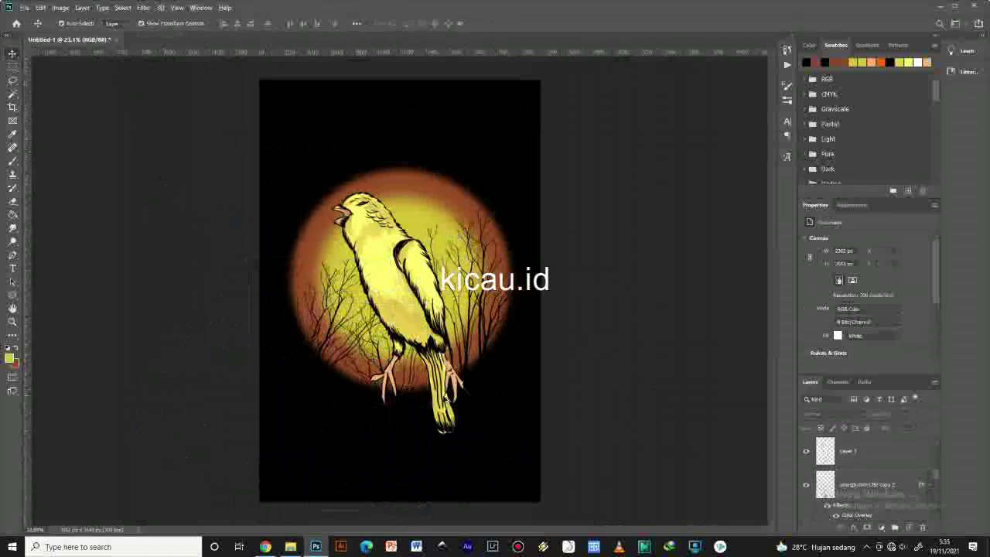
Examine the canary composition with its blurred circles and tree silhouettes, both up close and as a whole.
{"action": "scroll", "coordinate": [577, 415], "scroll_direction": "up", "scroll_amount": 6}
{"action": "scroll", "coordinate": [577, 415], "scroll_direction": "down", "scroll_amount": 6}
{"action": "scroll", "coordinate": [508, 405], "scroll_direction": "up", "scroll_amount": 5}
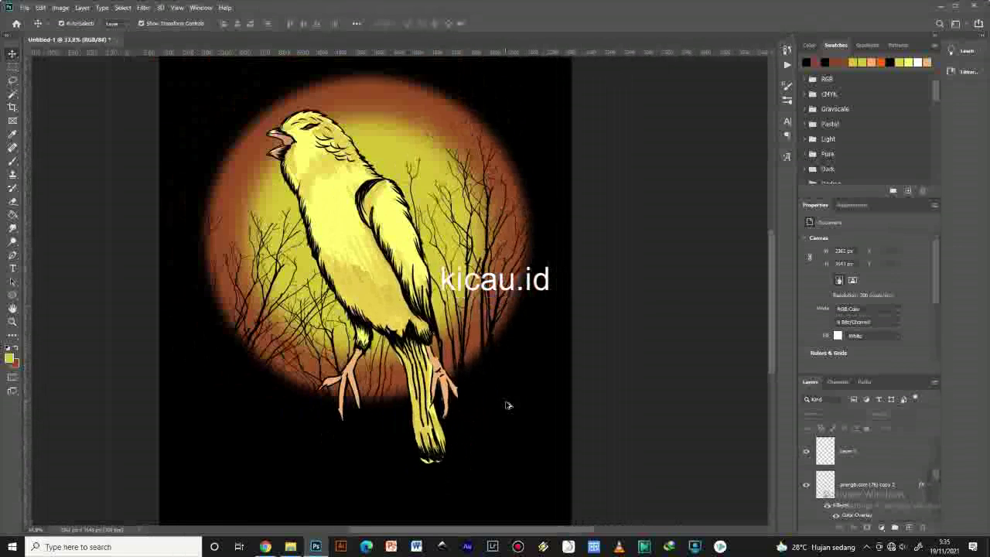
{"action": "scroll", "coordinate": [507, 405], "scroll_direction": "down", "scroll_amount": 1}
{"action": "scroll", "coordinate": [223, 298], "scroll_direction": "up", "scroll_amount": 1}
{"action": "scroll", "coordinate": [571, 366], "scroll_direction": "down", "scroll_amount": 1}
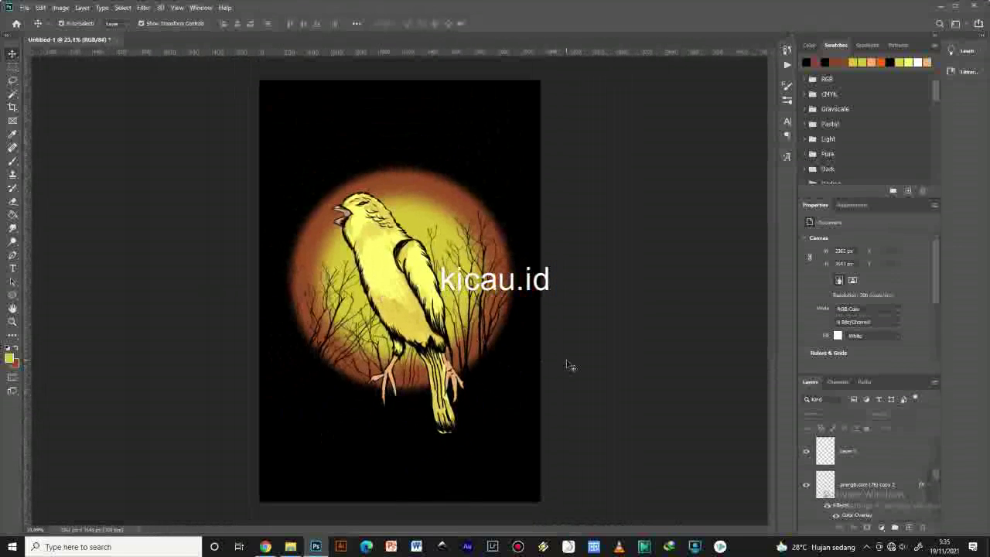
{"action": "scroll", "coordinate": [433, 325], "scroll_direction": "down", "scroll_amount": 1}
{"action": "scroll", "coordinate": [422, 307], "scroll_direction": "up", "scroll_amount": 1}
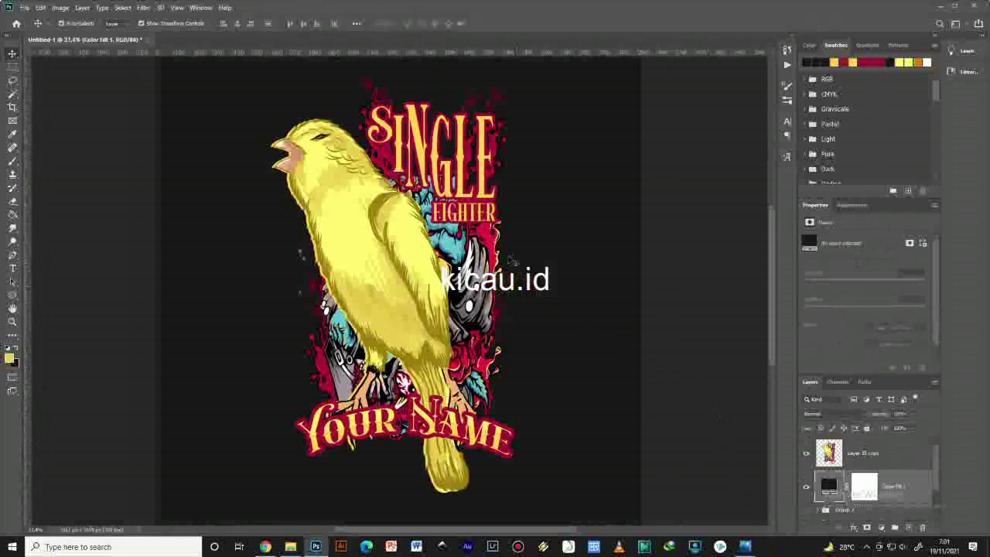
Examine the "Single Fighter" canary design in detail, from the bird's head and title lettering to the feet and "Your Name" banner.
{"action": "scroll", "coordinate": [719, 216], "scroll_direction": "up", "scroll_amount": 2}
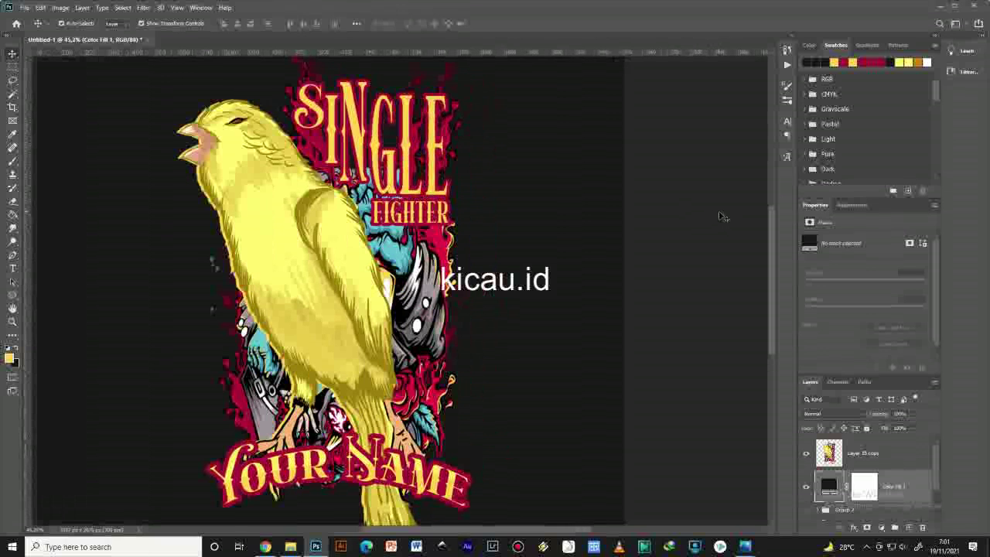
{"action": "left_click_drag", "start_coordinate": [664, 257], "coordinate": [745, 282]}
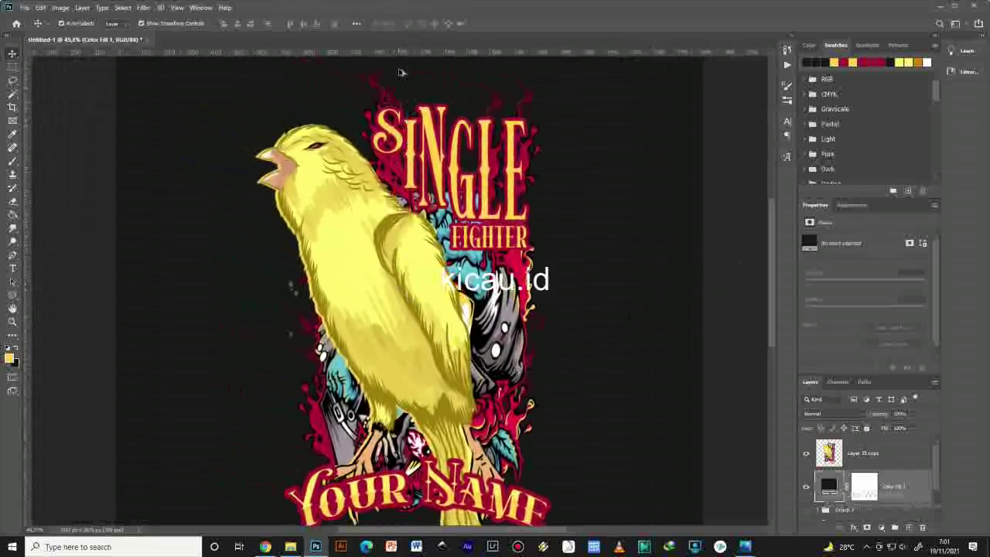
{"action": "scroll", "coordinate": [399, 73], "scroll_direction": "up", "scroll_amount": 5}
{"action": "scroll", "coordinate": [400, 81], "scroll_direction": "up", "scroll_amount": 1}
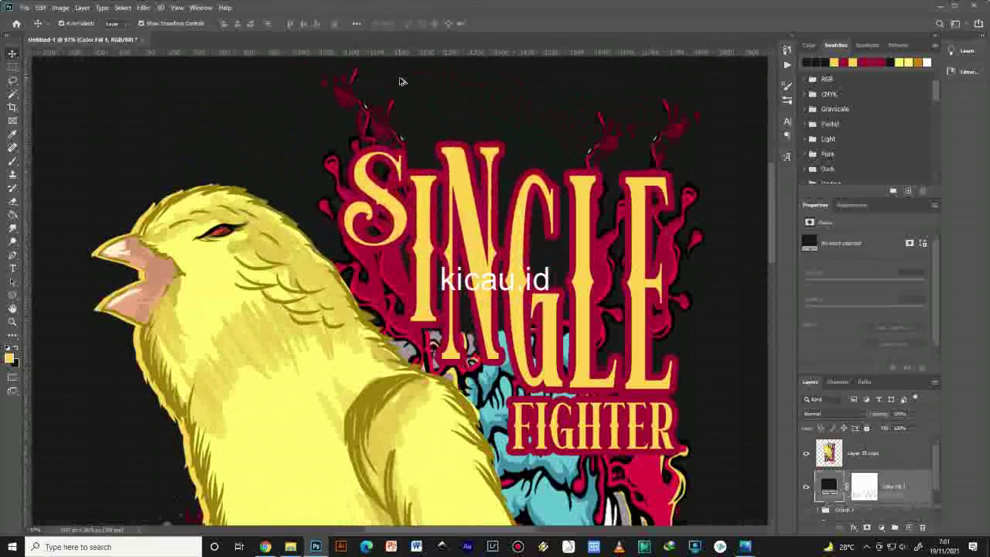
{"action": "left_click_drag", "start_coordinate": [459, 470], "coordinate": [512, 234]}
{"action": "scroll", "coordinate": [513, 236], "scroll_direction": "down", "scroll_amount": 8}
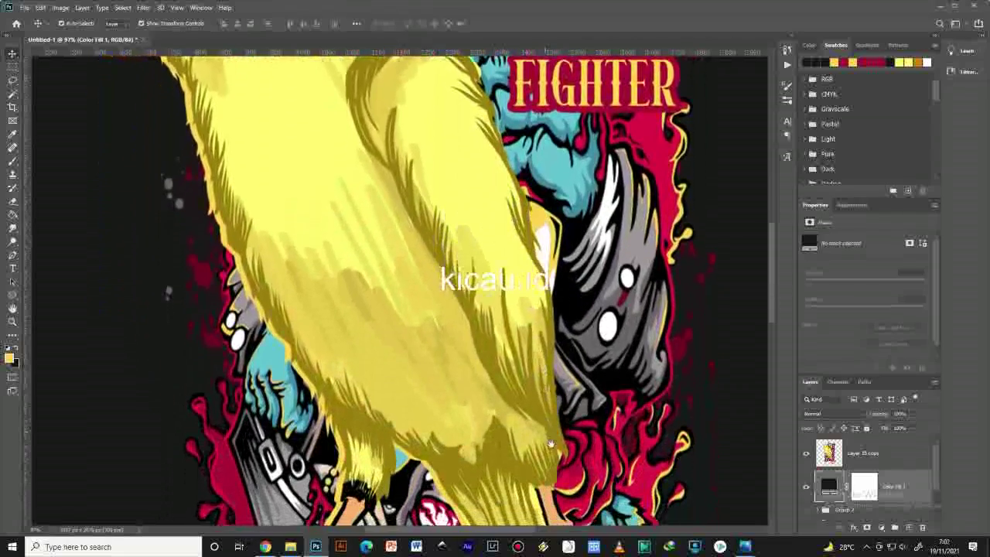
{"action": "scroll", "coordinate": [533, 215], "scroll_direction": "down", "scroll_amount": 1}
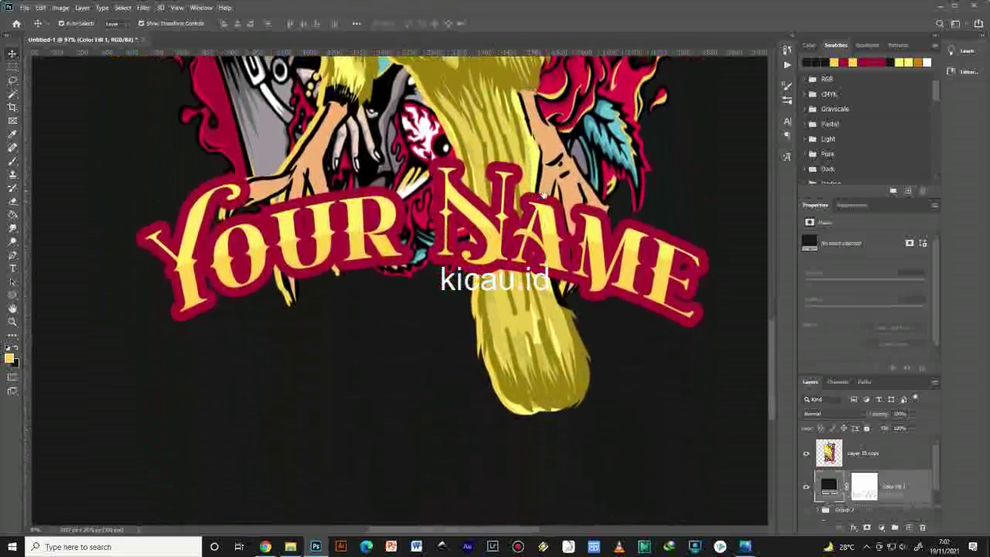
{"action": "left_click_drag", "start_coordinate": [663, 257], "coordinate": [504, 420]}
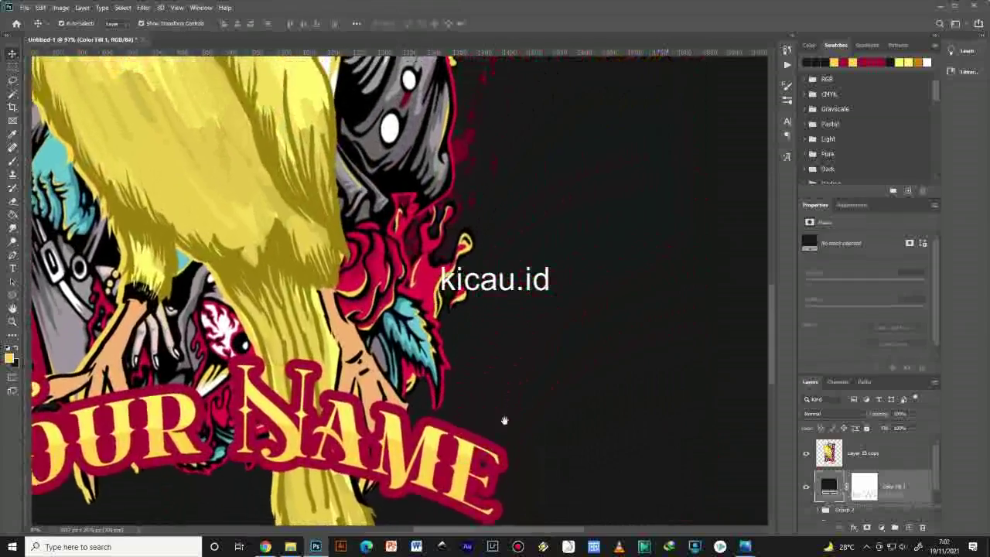
{"action": "left_click_drag", "start_coordinate": [607, 190], "coordinate": [508, 440]}
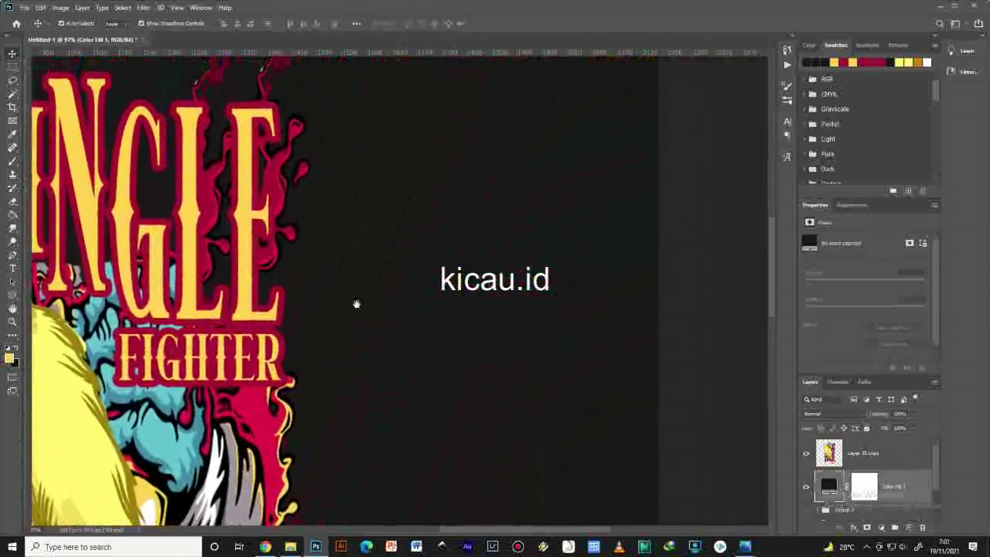
{"action": "left_click_drag", "start_coordinate": [269, 271], "coordinate": [654, 407]}
{"action": "left_click_drag", "start_coordinate": [316, 442], "coordinate": [502, 237]}
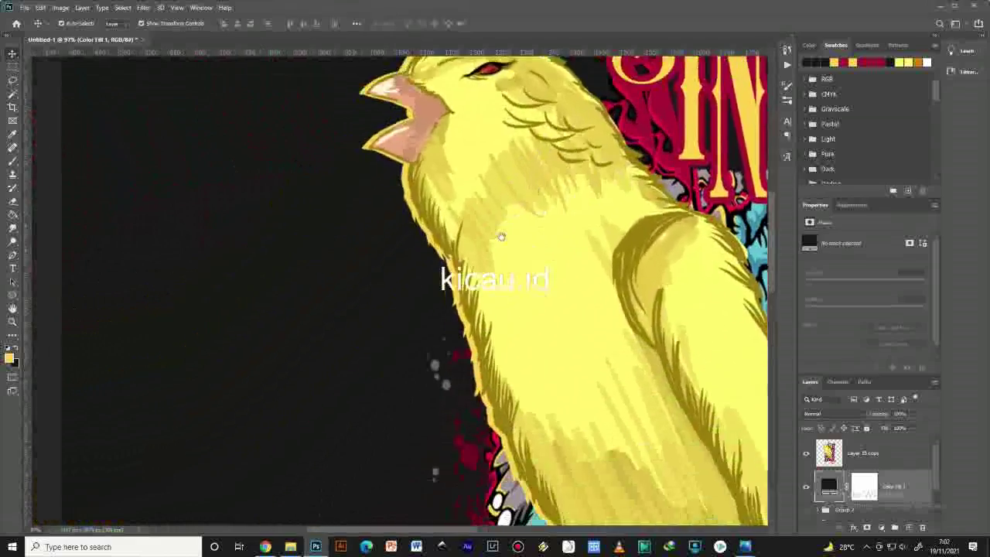
{"action": "left_click_drag", "start_coordinate": [506, 374], "coordinate": [236, 280]}
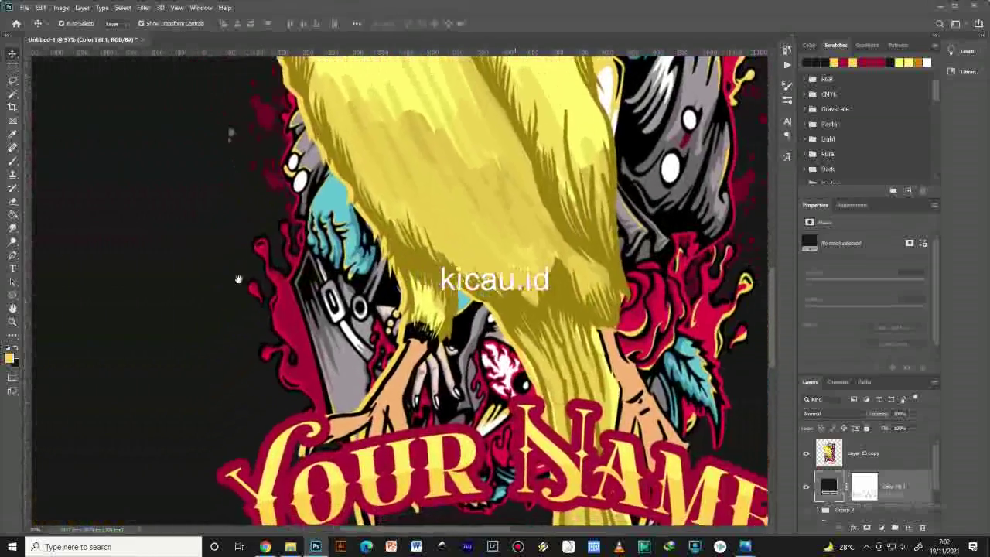
{"action": "left_click_drag", "start_coordinate": [426, 227], "coordinate": [461, 398]}
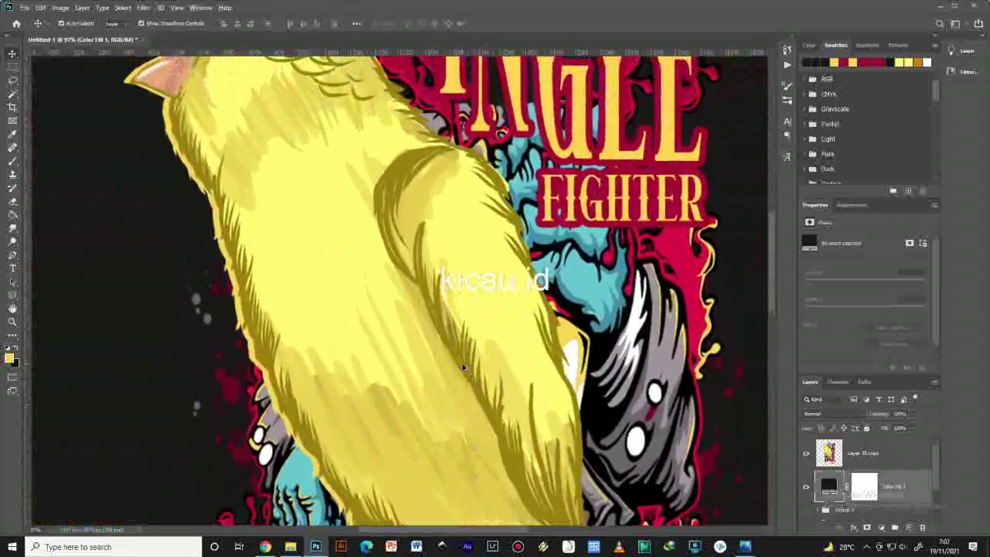
{"action": "scroll", "coordinate": [463, 366], "scroll_direction": "down", "scroll_amount": 3}
{"action": "scroll", "coordinate": [463, 368], "scroll_direction": "down", "scroll_amount": 3}
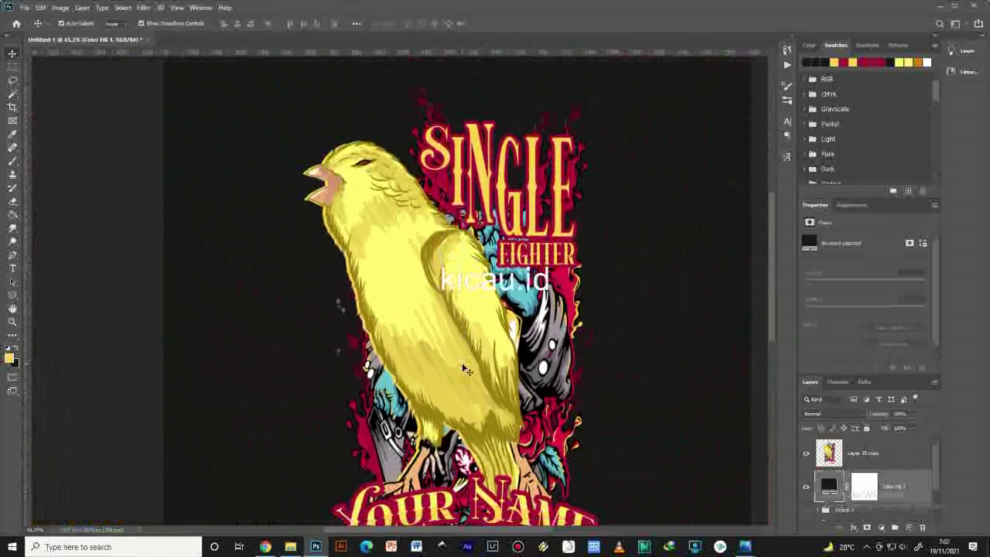
Examine the whole lettered canary design and the feather shading on the bird's shoulder at pixel level.
{"action": "scroll", "coordinate": [462, 368], "scroll_direction": "down", "scroll_amount": 2}
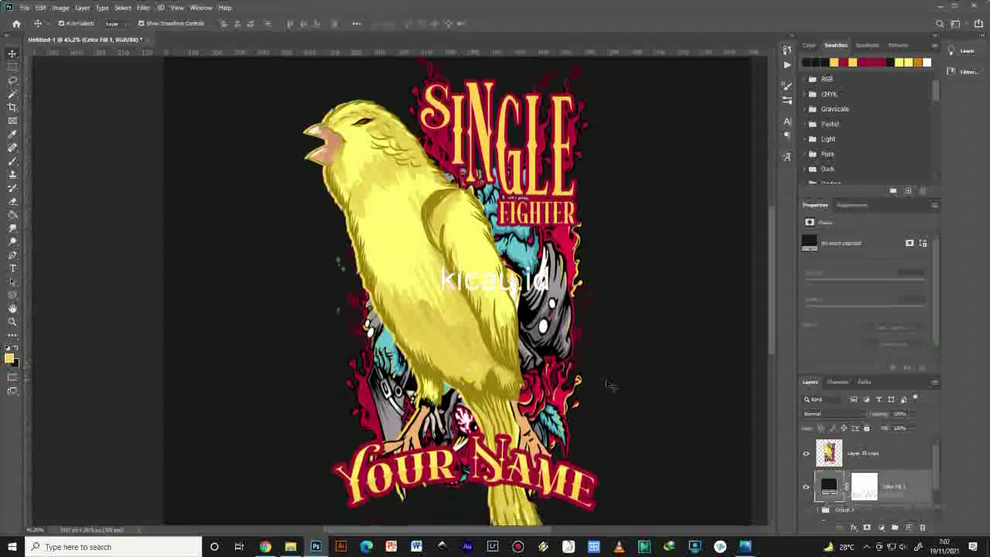
{"action": "scroll", "coordinate": [719, 374], "scroll_direction": "up", "scroll_amount": 1}
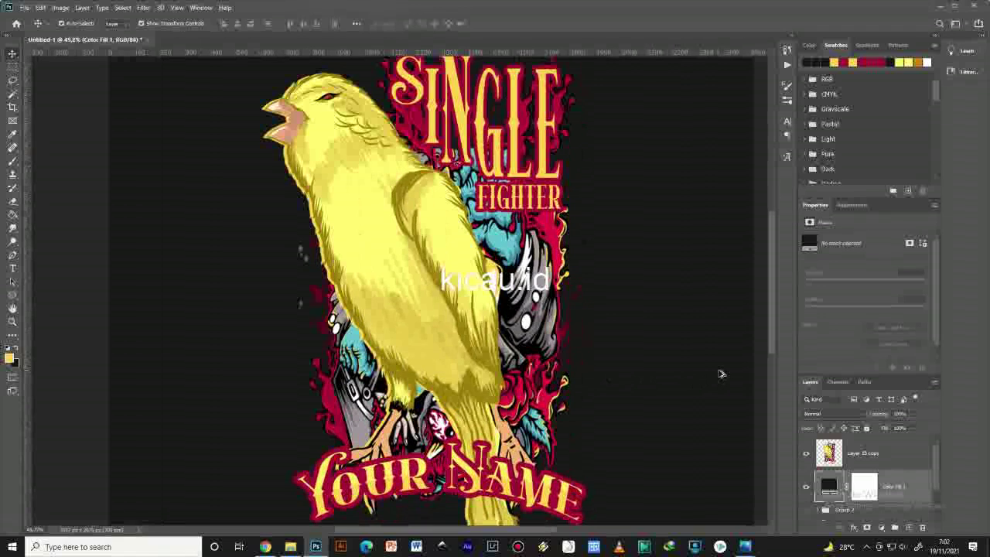
{"action": "mouse_move", "coordinate": [771, 338]}
{"action": "left_mouse_down"}
{"action": "mouse_move", "coordinate": [769, 290]}
{"action": "mouse_move", "coordinate": [771, 404]}
{"action": "mouse_move", "coordinate": [770, 330]}
{"action": "left_mouse_up"}
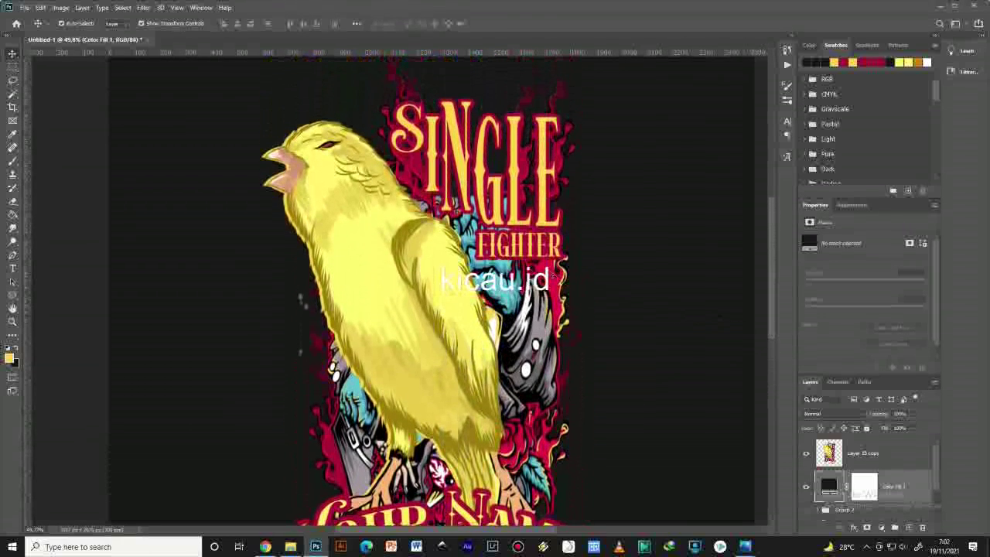
{"action": "scroll", "coordinate": [410, 220], "scroll_direction": "up", "scroll_amount": 3}
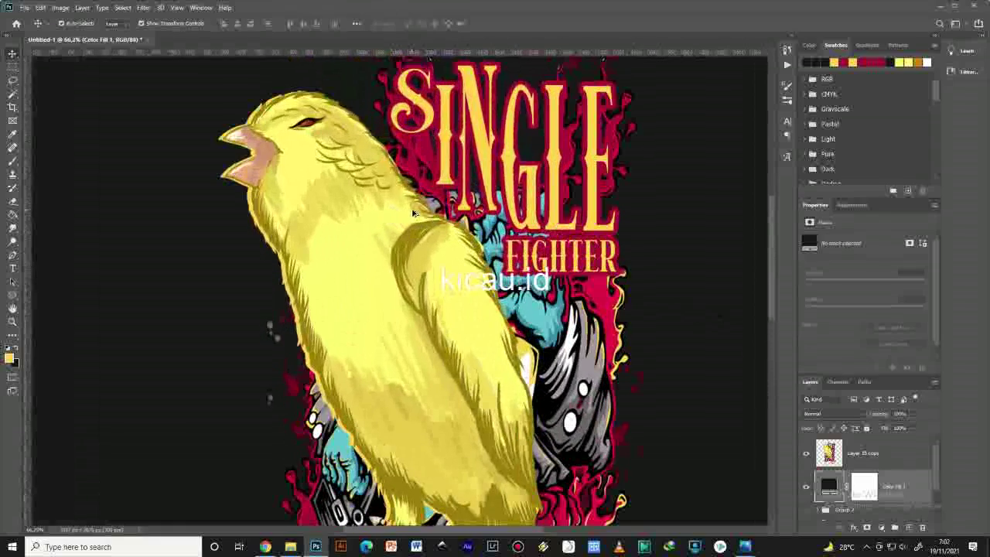
{"action": "scroll", "coordinate": [414, 211], "scroll_direction": "up", "scroll_amount": 8}
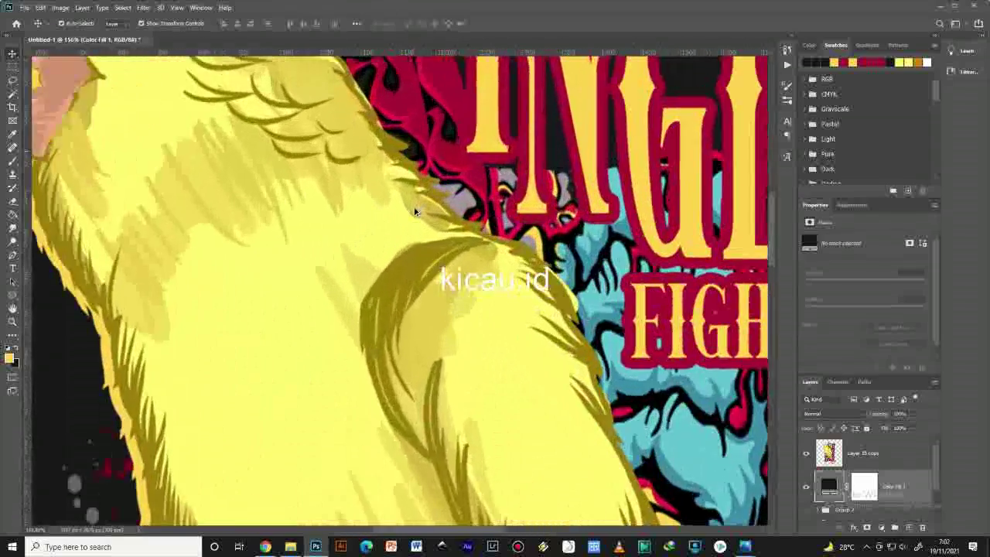
{"action": "scroll", "coordinate": [414, 211], "scroll_direction": "up", "scroll_amount": 8}
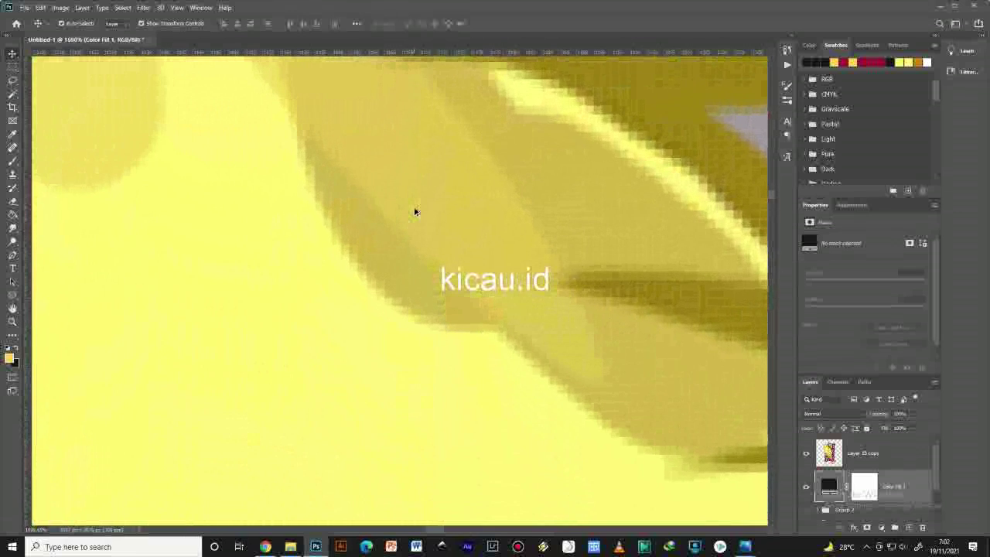
{"action": "left_click", "coordinate": [867, 548]}
{"action": "right_click", "coordinate": [855, 527]}
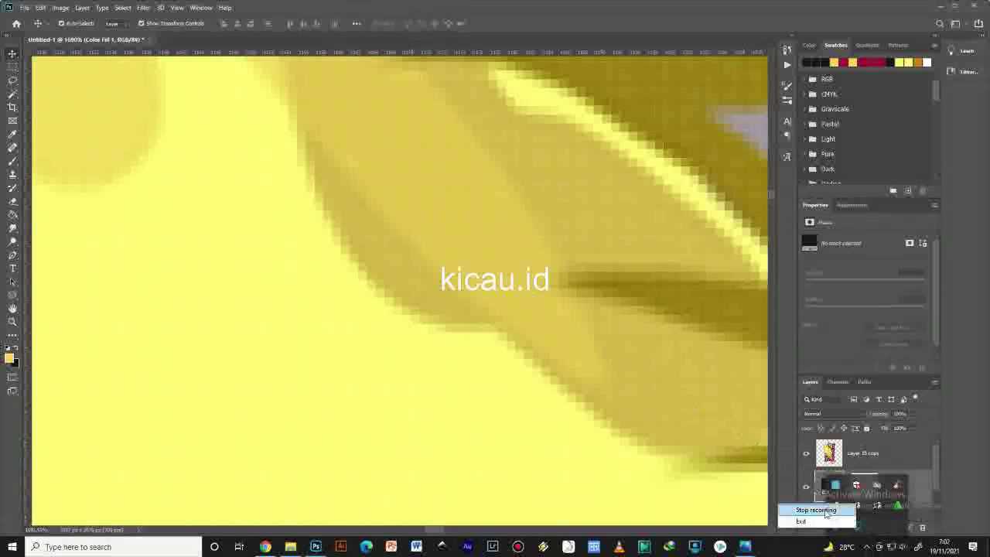